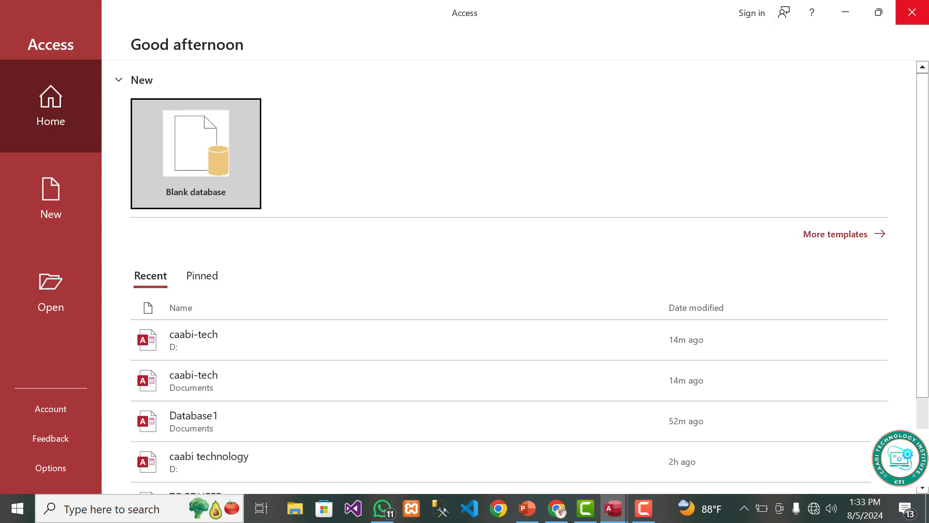
# Close the Access window and relaunch Access by running the msaccess command.
pyautogui.click(911, 12)
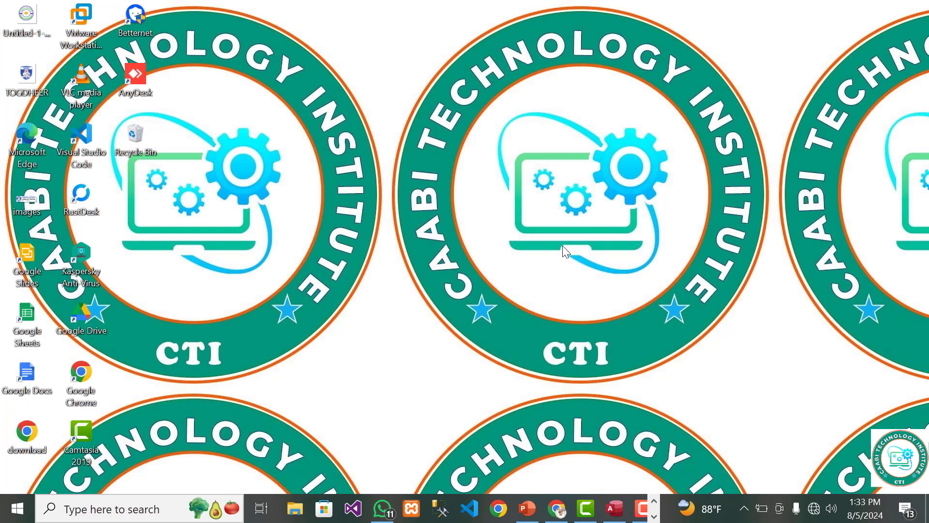
pyautogui.press('super+r')
pyautogui.press('BackSpace')
pyautogui.write('msacc')
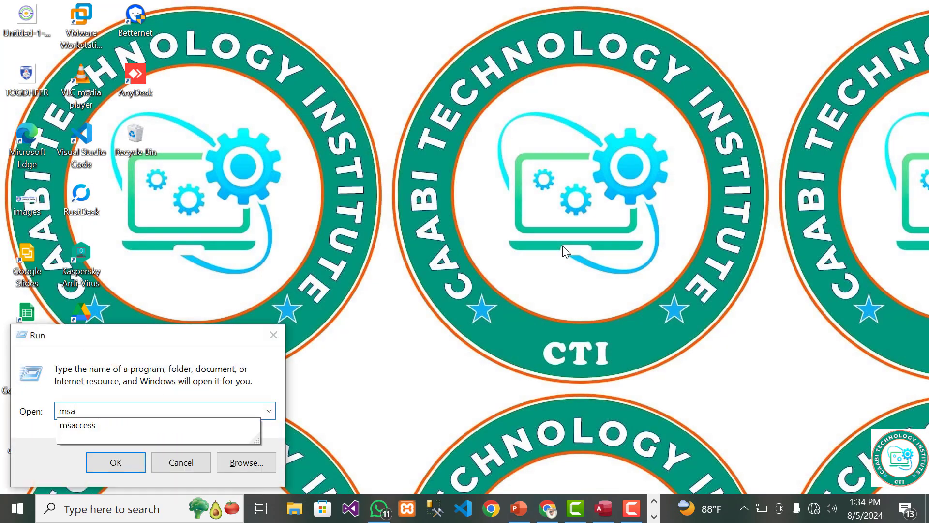
pyautogui.write('ess')
pyautogui.press('Return')
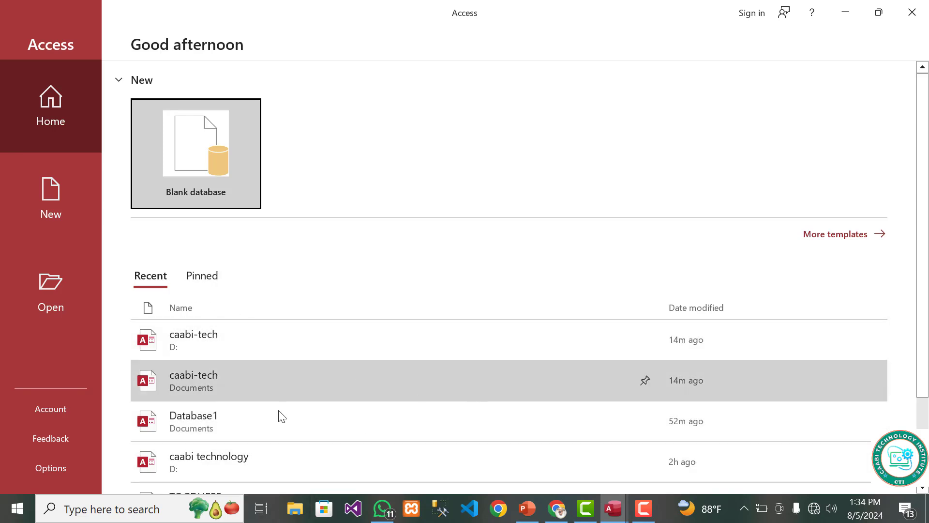
# Start a new blank database and name its file "caabi-technology institute".
pyautogui.scroll(-3, 337, 390)
pyautogui.scroll(3, 394, 444)
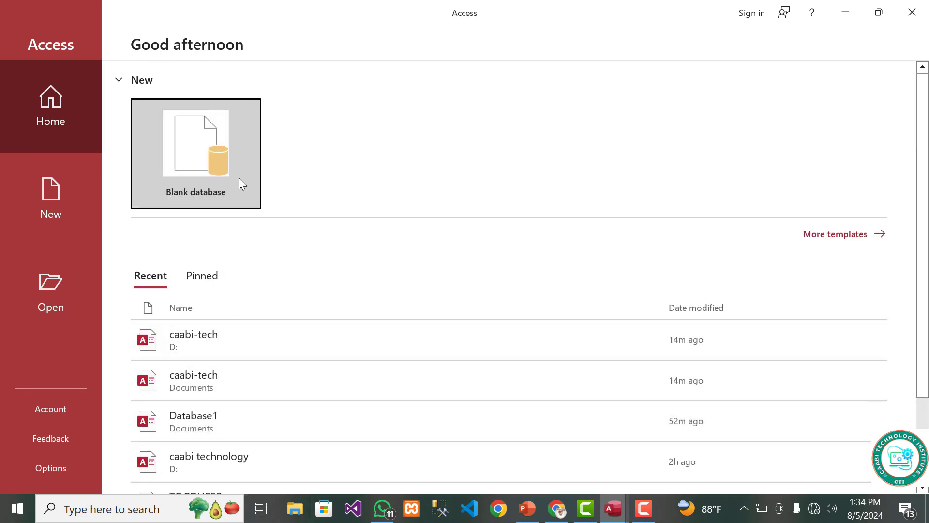
pyautogui.click(196, 179)
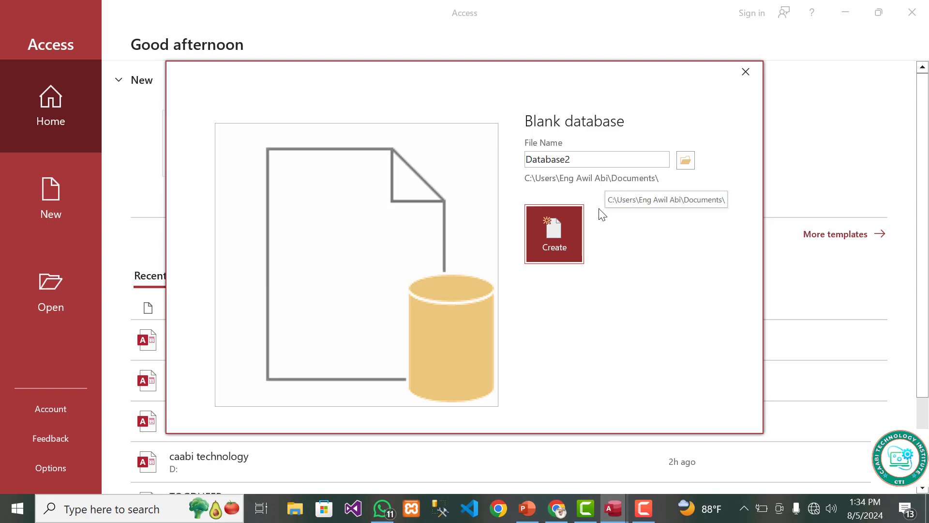
pyautogui.click(597, 160)
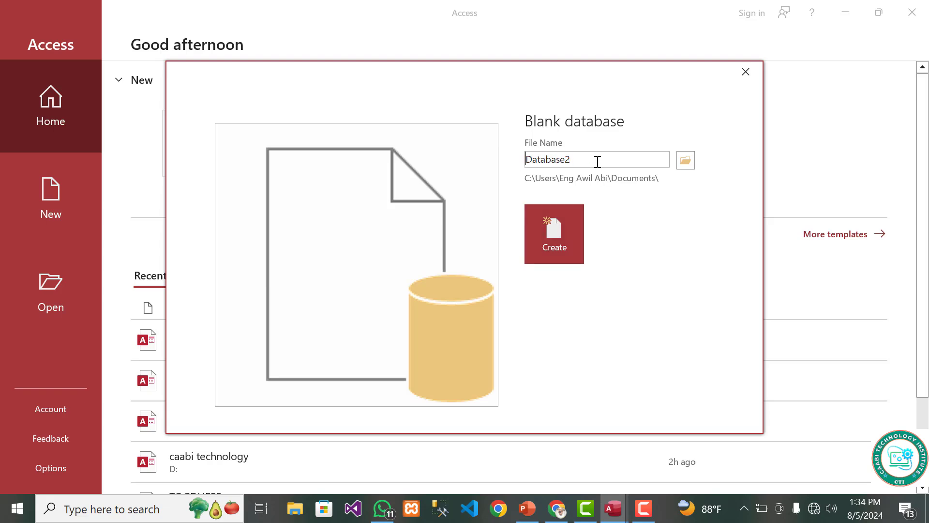
pyautogui.doubleClick(598, 161)
pyautogui.press('BackSpace')
pyautogui.write('caabi-tecc')
pyautogui.press('BackSpace')
pyautogui.write('hnology-inst')
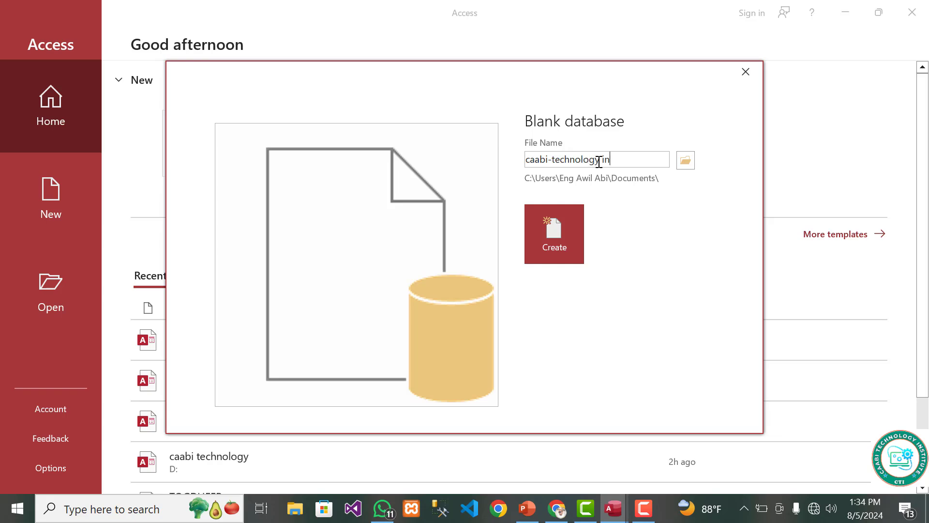
pyautogui.write('itute')
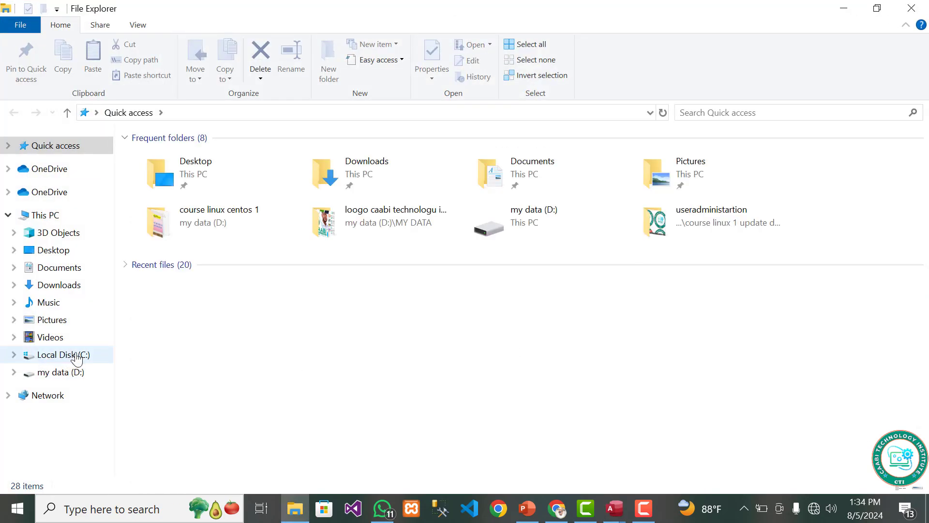
# Switch to File Explorer and examine the default save location, the user profile's Documents folder on Local Disk (C:).
pyautogui.click(76, 358)
pyautogui.doubleClick(492, 181)
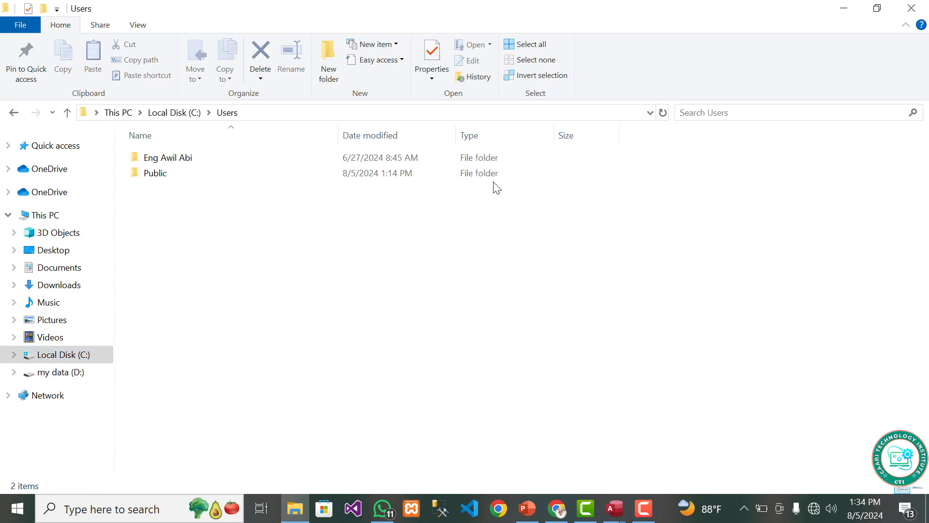
pyautogui.doubleClick(214, 163)
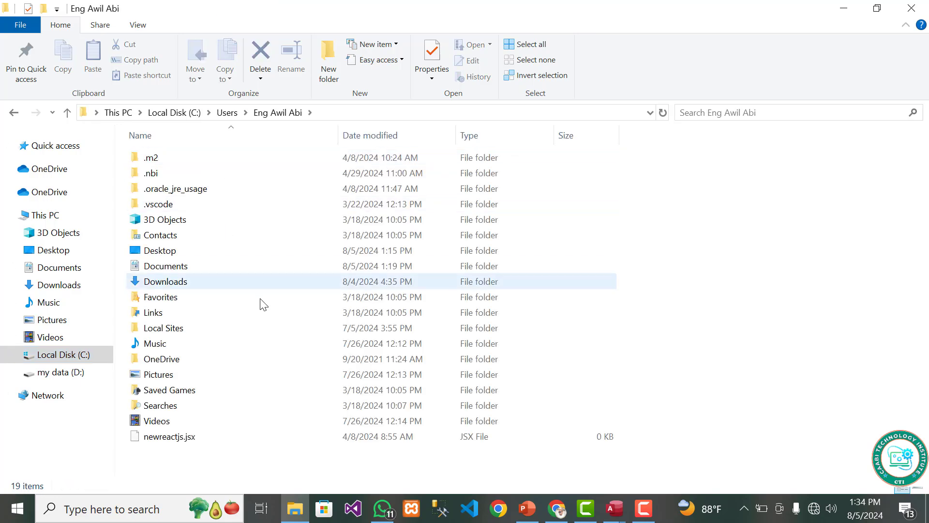
pyautogui.doubleClick(212, 265)
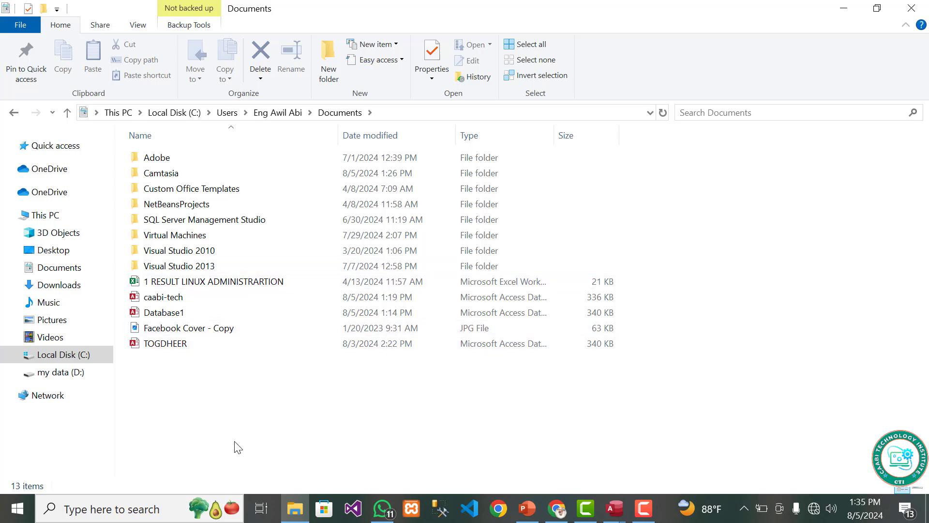
pyautogui.moveTo(275, 417); pyautogui.dragTo(184, 157)
pyautogui.click(393, 436)
pyautogui.click(915, 7)
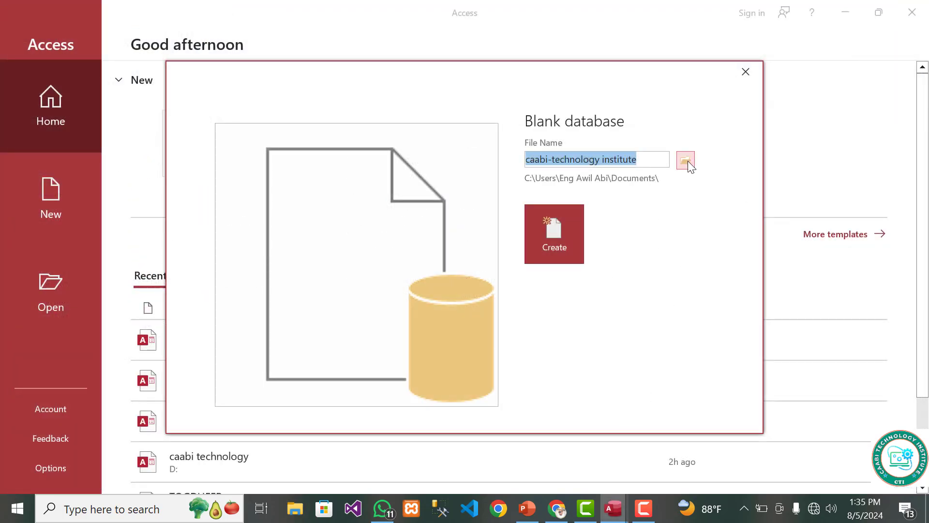
# Create the database on my data (D:) with the file name "caabi-technology institute.accdb".
pyautogui.click(685, 161)
pyautogui.scroll(-1, 29, 232)
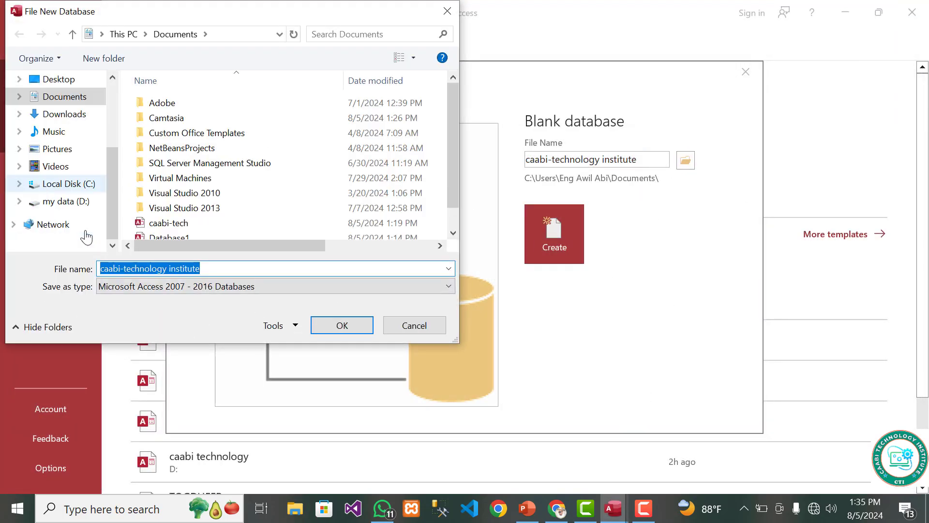
pyautogui.click(80, 201)
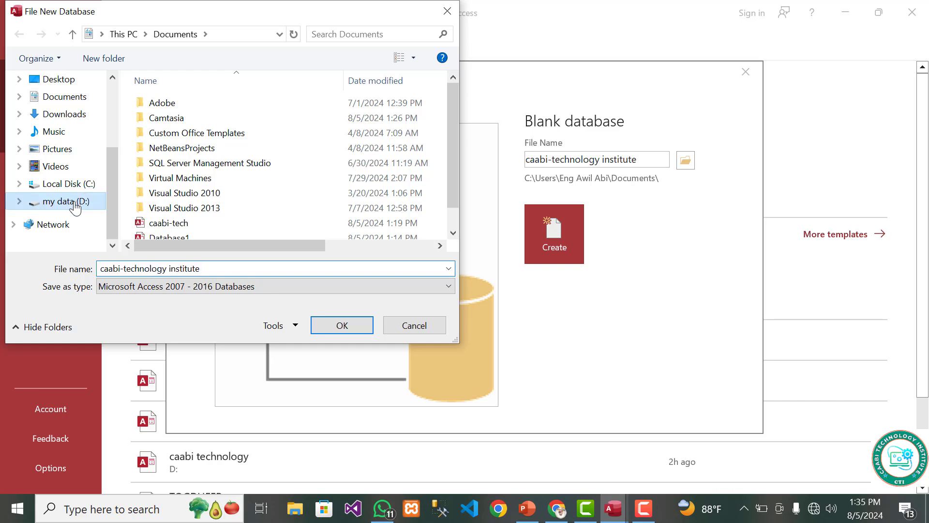
pyautogui.click(212, 268)
pyautogui.click(213, 268)
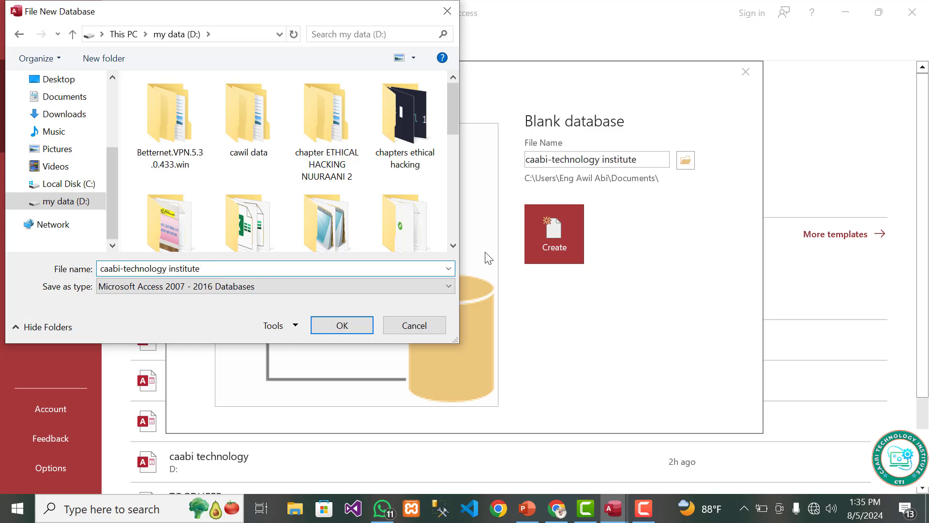
pyautogui.write('.accd')
pyautogui.press('BackSpace')
pyautogui.press('BackSpace')
pyautogui.press('BackSpace')
pyautogui.press('BackSpace')
pyautogui.write('accdb')
pyautogui.press('Return')
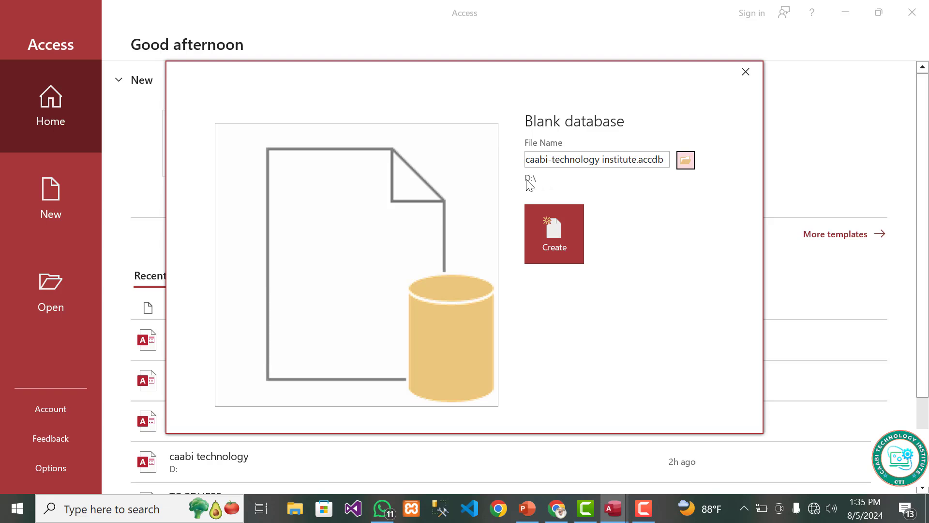
pyautogui.click(564, 237)
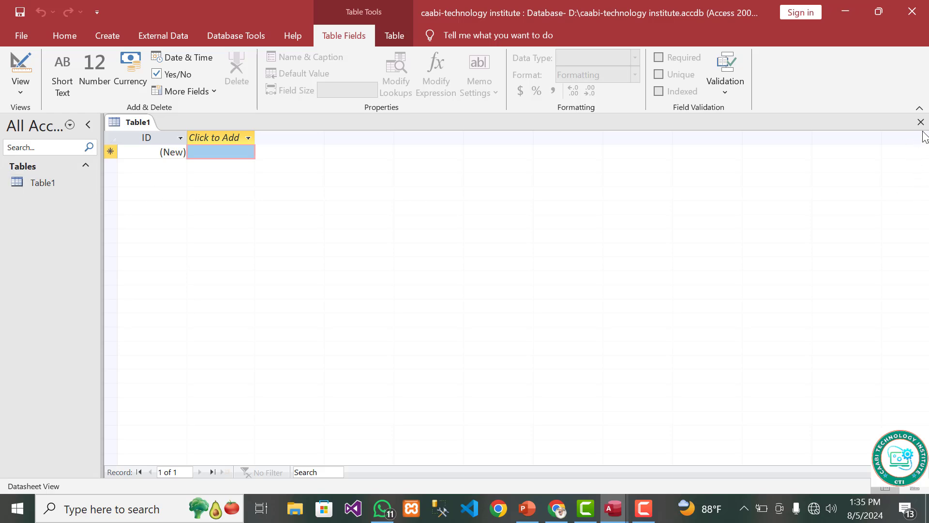
# Close the default empty table and start a new table in Design view.
pyautogui.click(920, 123)
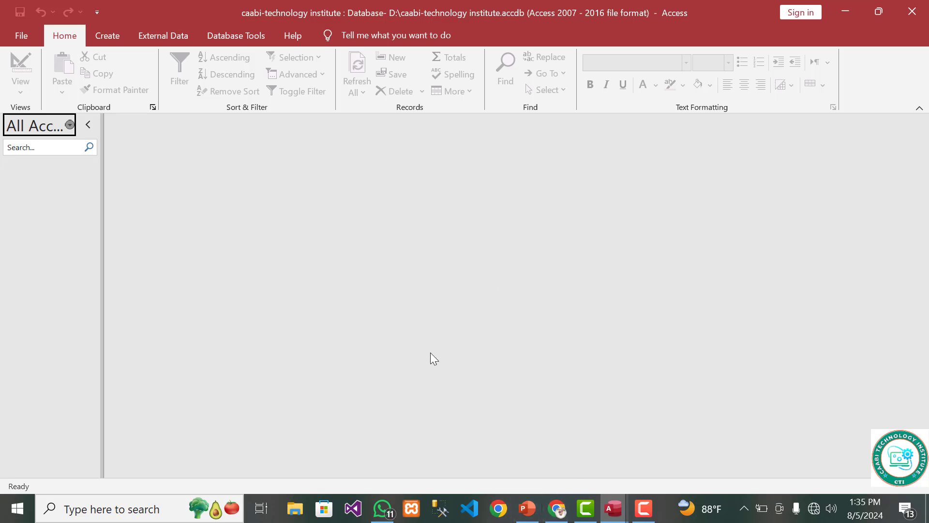
pyautogui.click(110, 35)
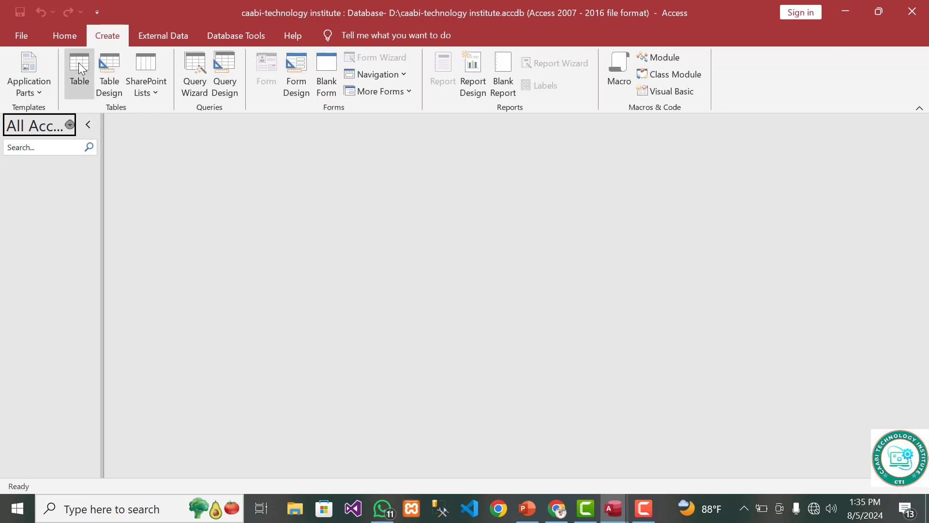
pyautogui.click(110, 77)
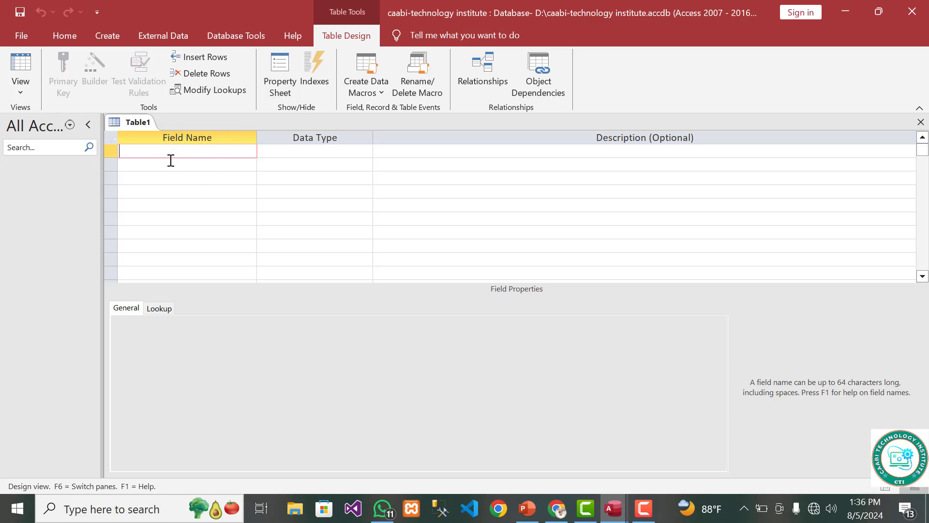
# Add a first field named st-id with the AutoNumber data type.
pyautogui.click(334, 152)
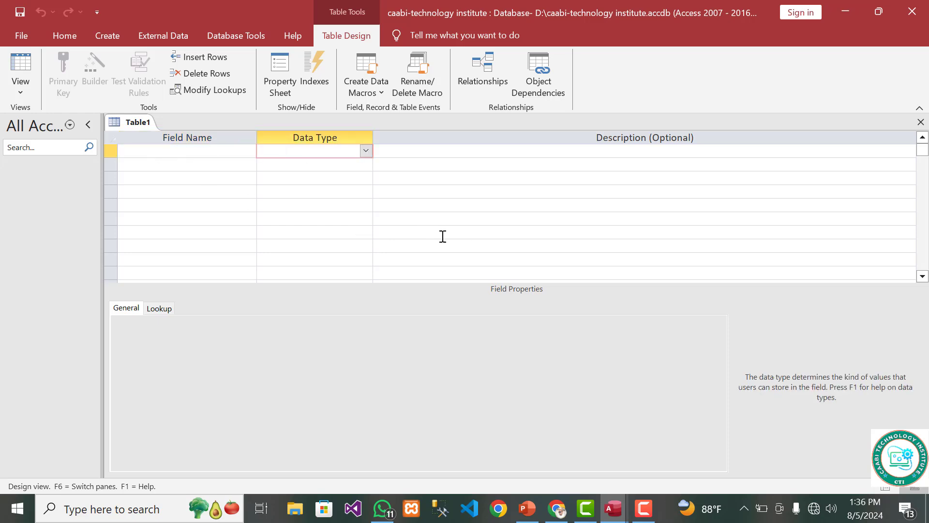
pyautogui.click(686, 160)
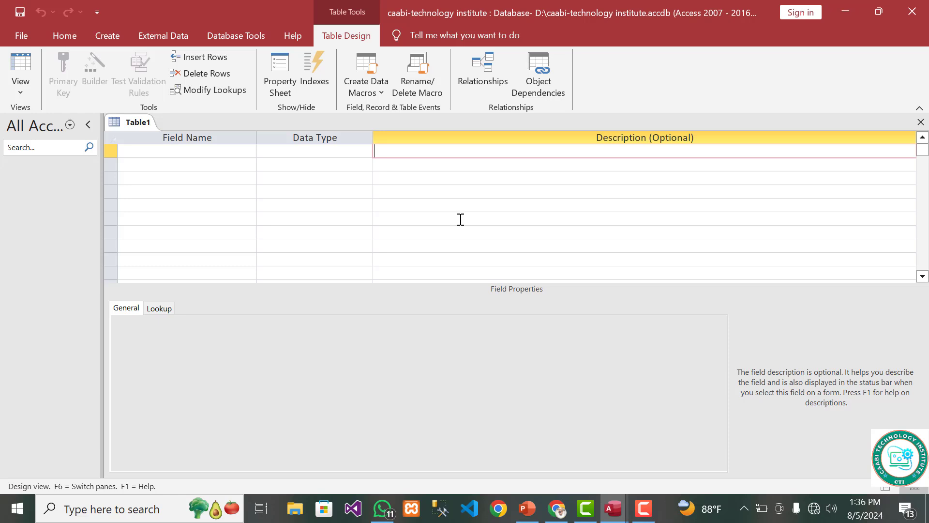
pyautogui.click(161, 155)
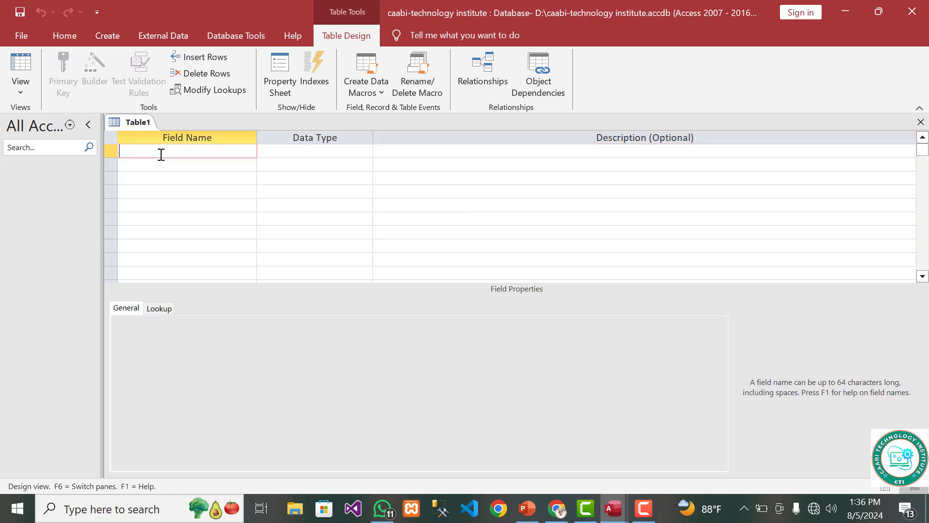
pyautogui.write('st-id')
pyautogui.press('Tab')
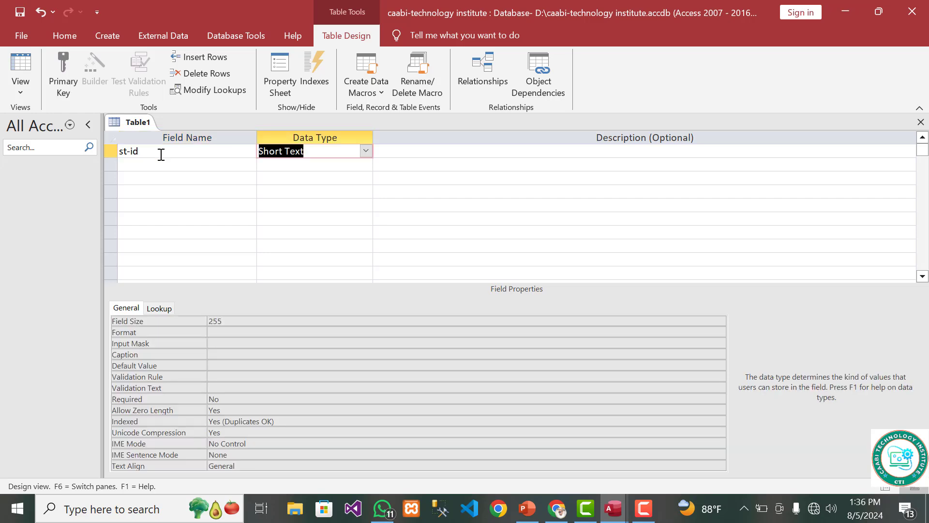
pyautogui.write('autoNumber')
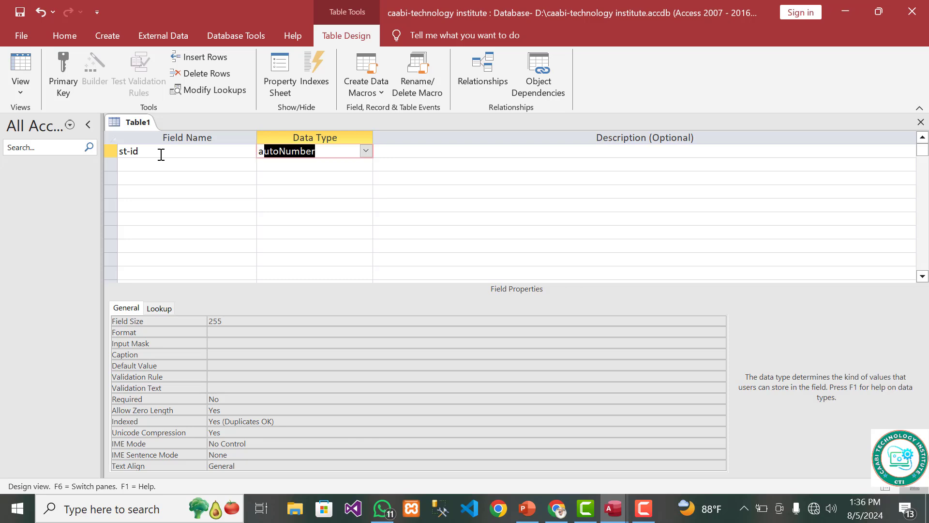
pyautogui.press('Return')
pyautogui.press('Return')
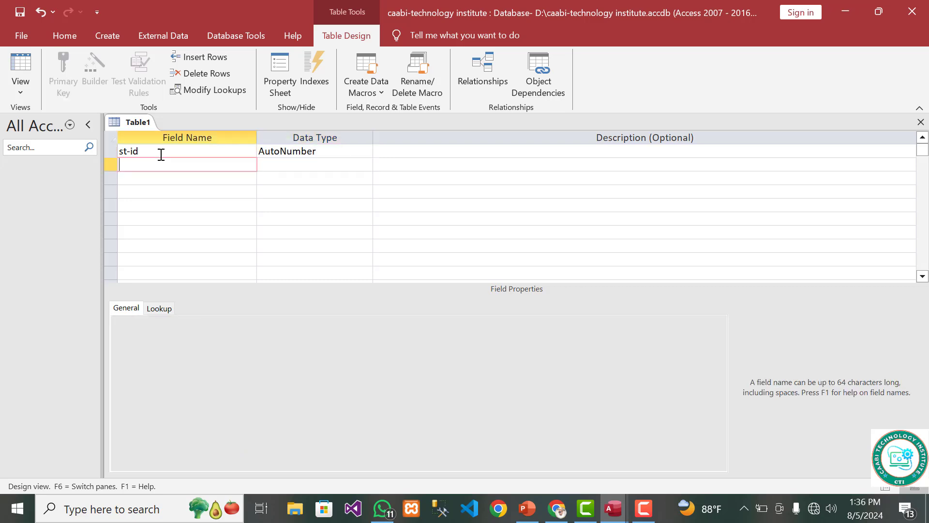
# Add a Short Text field named st-name with a field size of 25.
pyautogui.write('st-name')
pyautogui.press('Return')
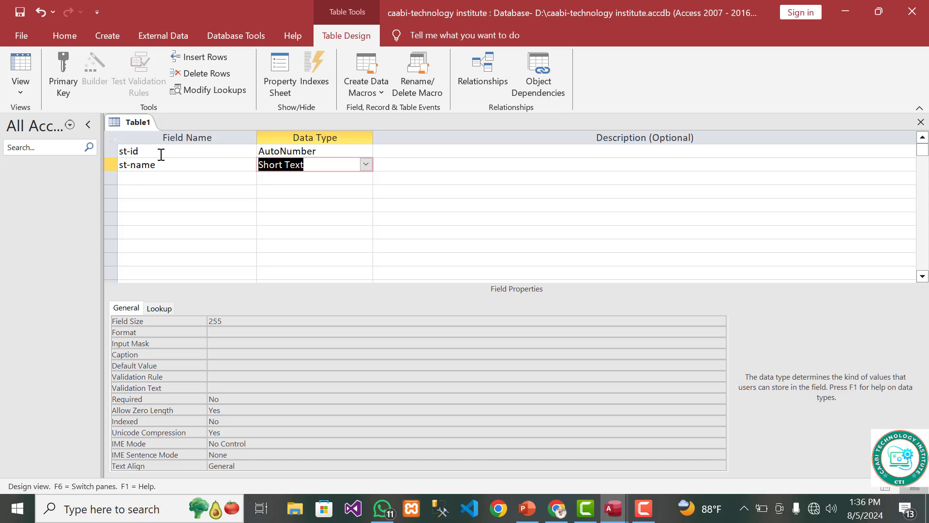
pyautogui.click(237, 322)
pyautogui.press('BackSpace')
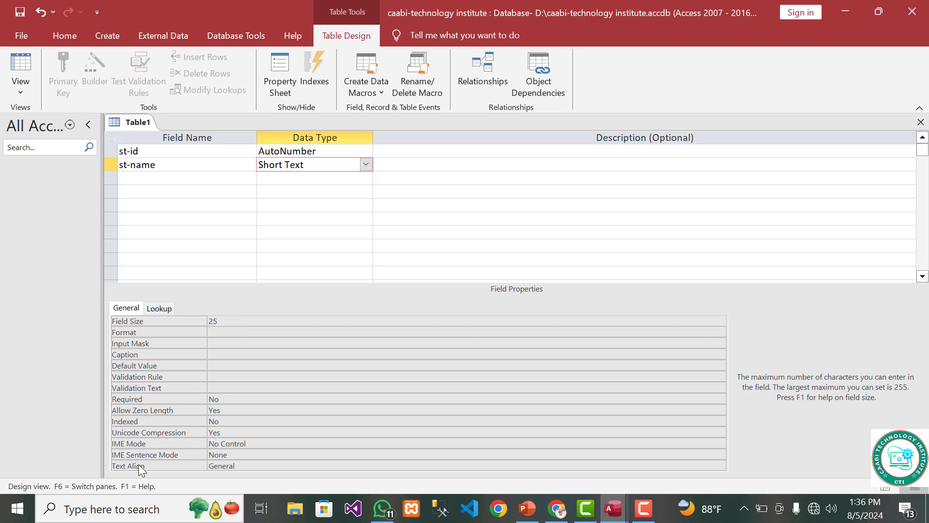
# Give st-name the validation rule "it is not null", the validation text "fadlan gali magaca", and set Required to yes.
pyautogui.click(227, 375)
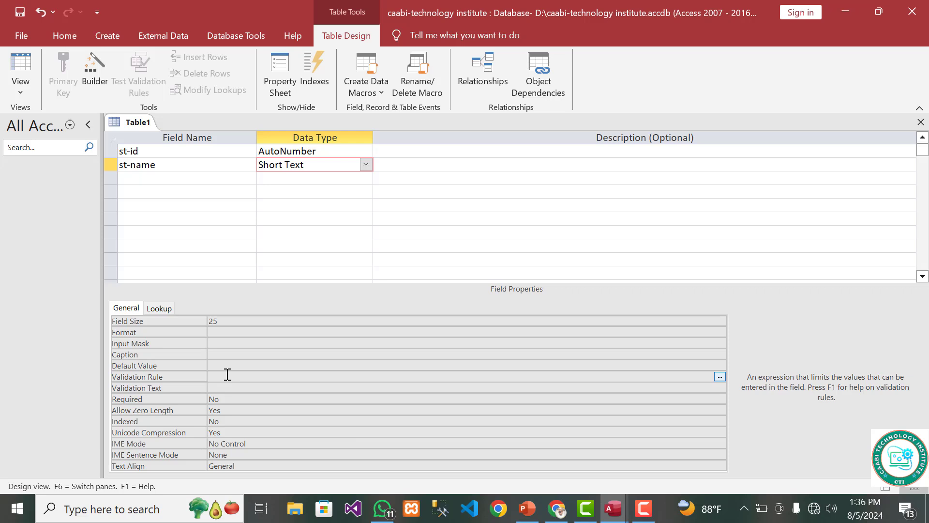
pyautogui.write('it is not null')
pyautogui.click(238, 387)
pyautogui.write('fadlan ga')
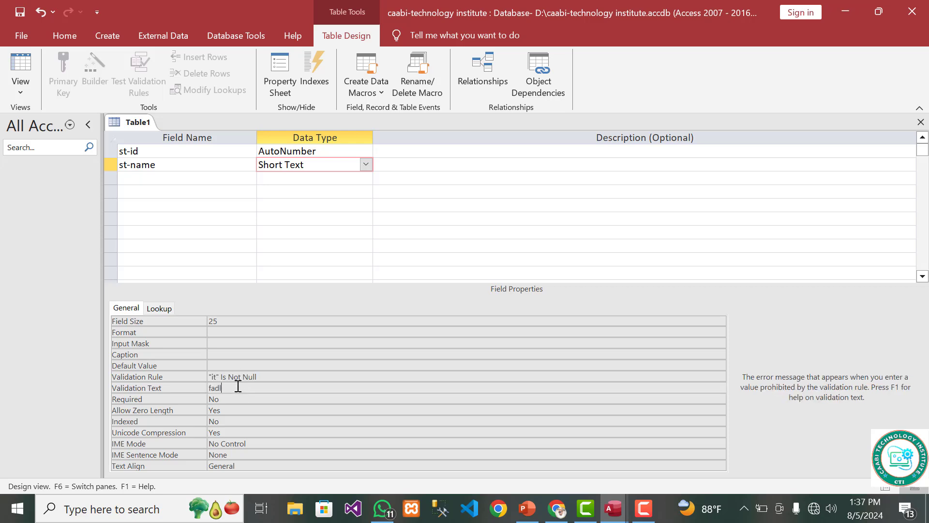
pyautogui.write('magaca')
pyautogui.click(227, 398)
pyautogui.write('yes')
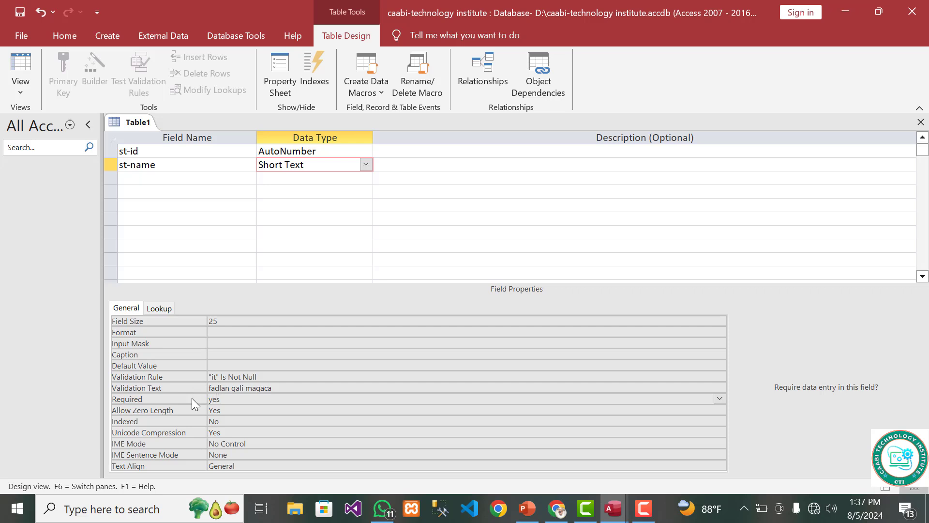
# Add a third field named st-phone with the Number data type.
pyautogui.click(176, 177)
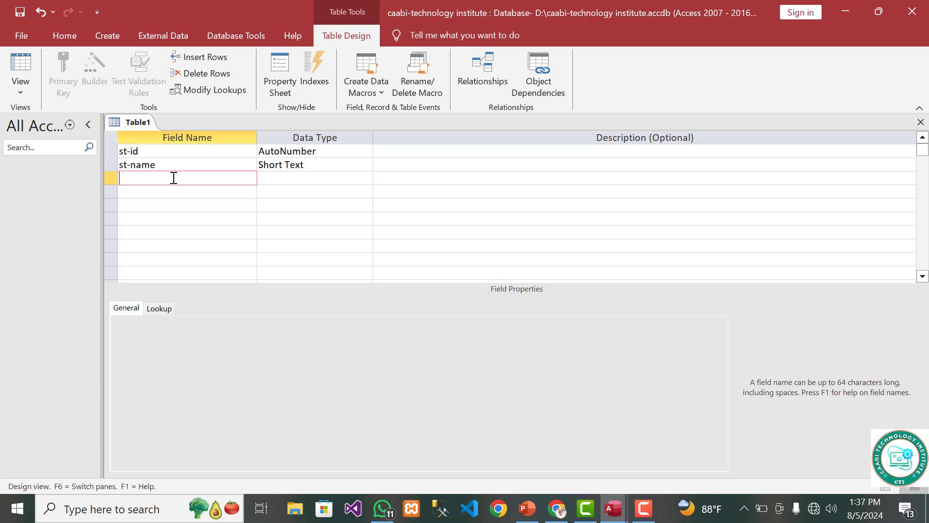
pyautogui.write('st-phone')
pyautogui.press('Tab')
pyautogui.write('n')
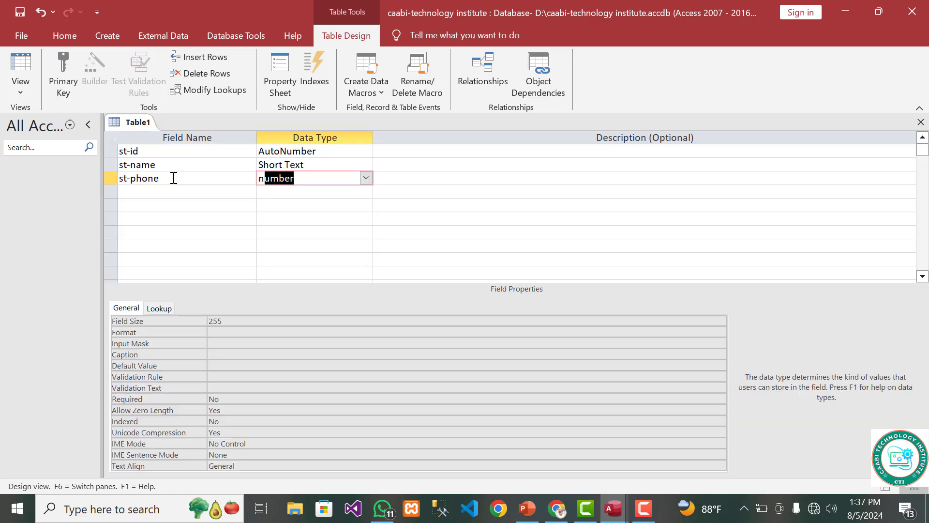
pyautogui.click(249, 323)
# Set the default value of the st-phone field to 10.
pyautogui.click(236, 377)
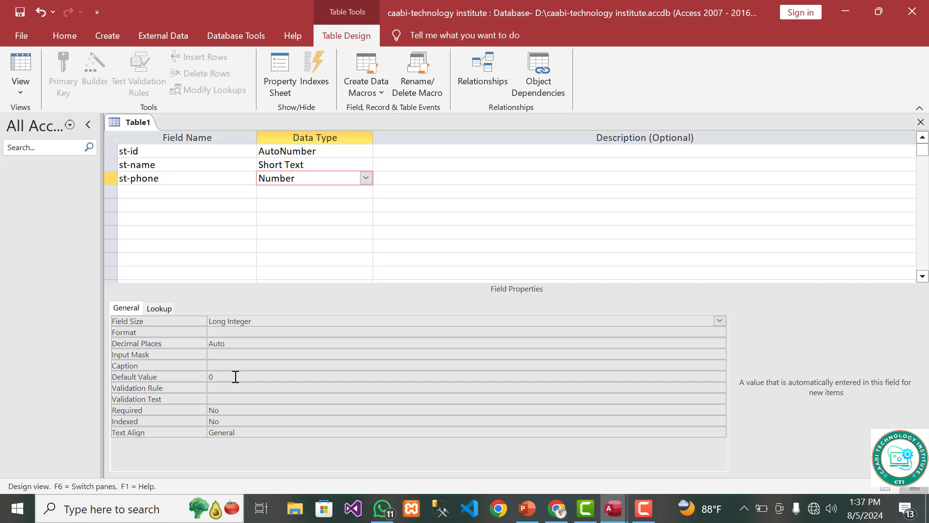
pyautogui.press('BackSpace')
pyautogui.write('10')
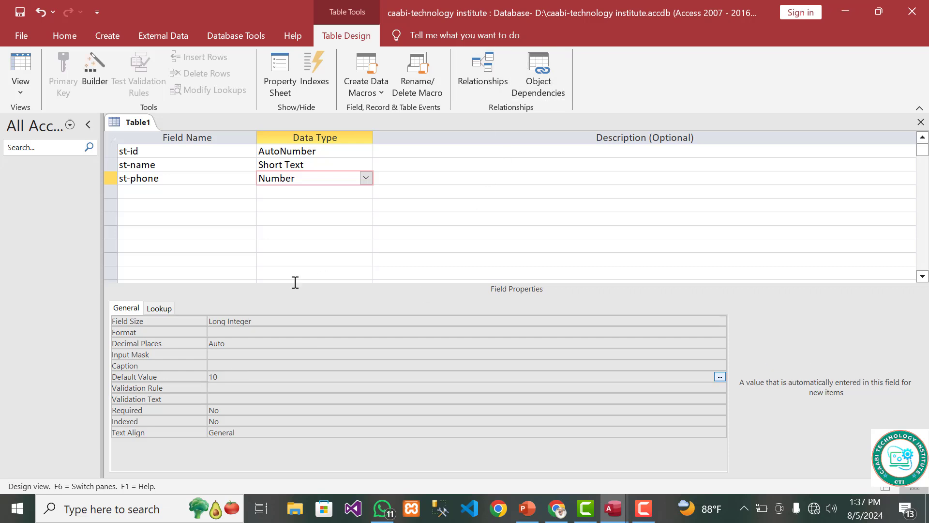
# Add a fourth field named p-phone with the Number data type.
pyautogui.click(176, 191)
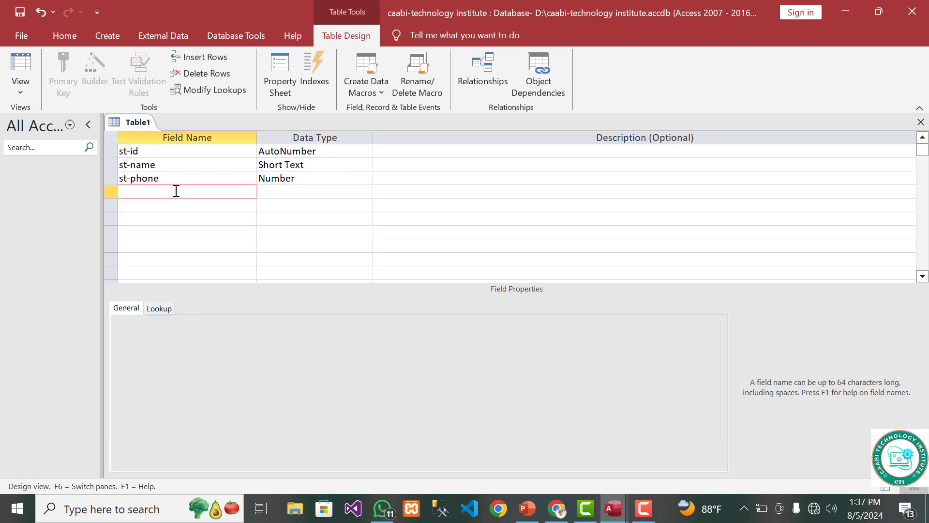
pyautogui.write('p-phone')
pyautogui.press('Tab')
pyautogui.write('nu')
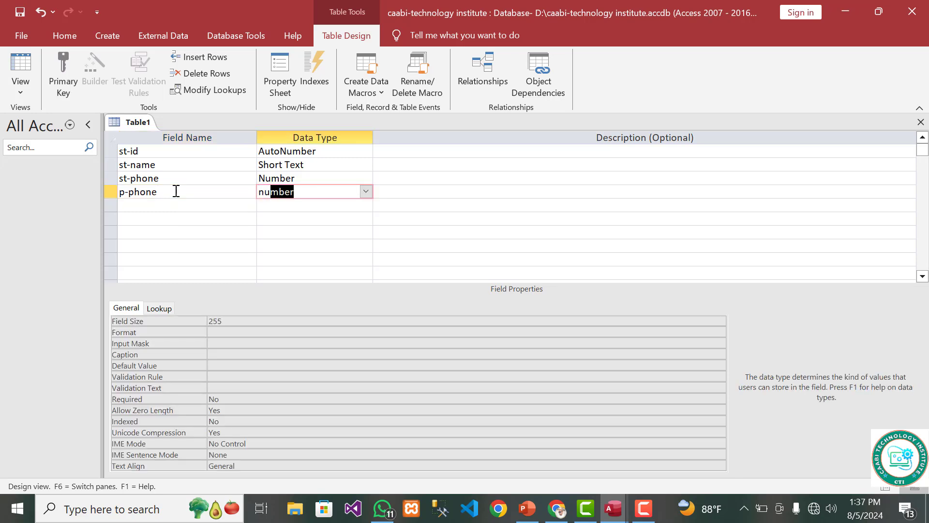
pyautogui.click(261, 206)
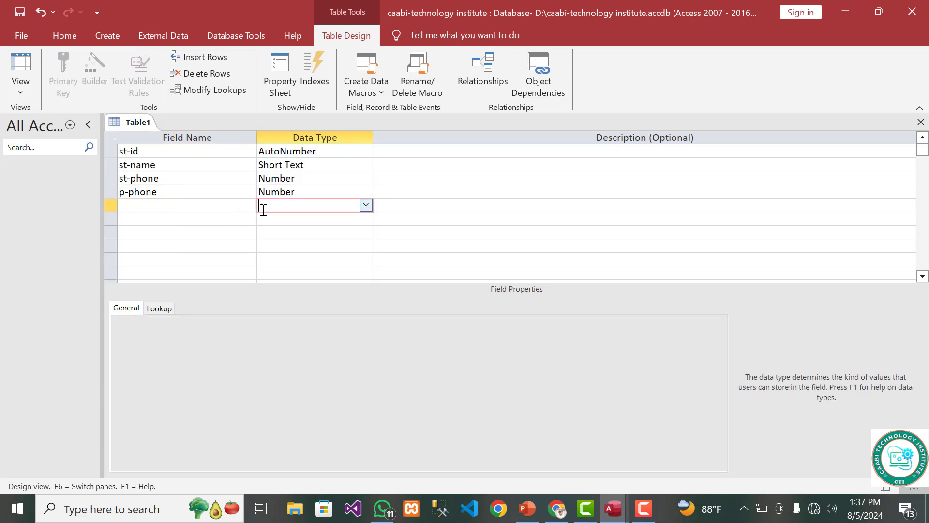
# Set the default value of the p-phone field to 10.
pyautogui.click(314, 193)
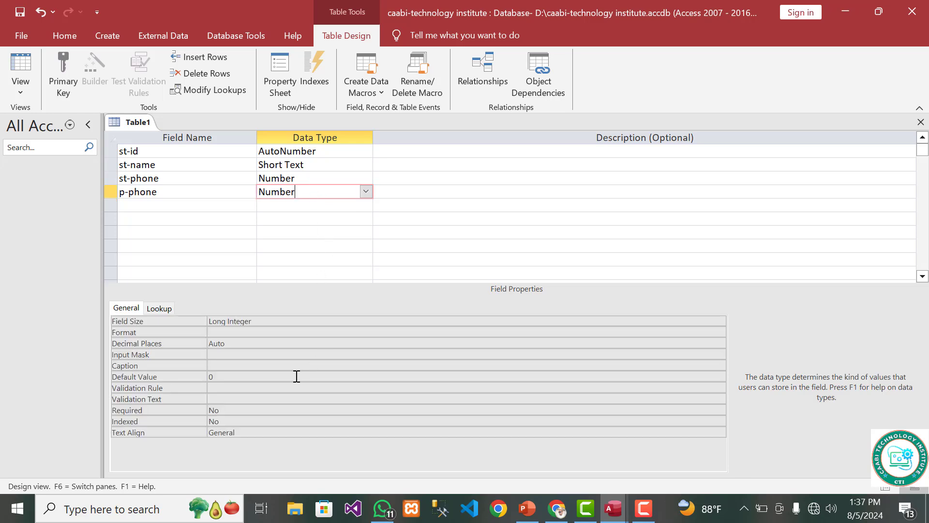
pyautogui.click(228, 374)
pyautogui.press('BackSpace')
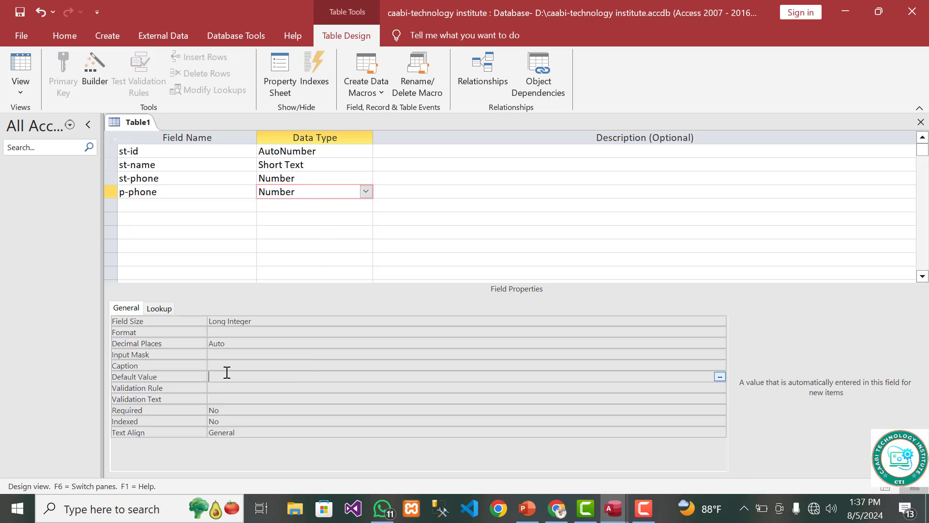
pyautogui.write('10')
# Add a field named address and start the Lookup Wizard for it, choosing to type in the list values.
pyautogui.click(169, 205)
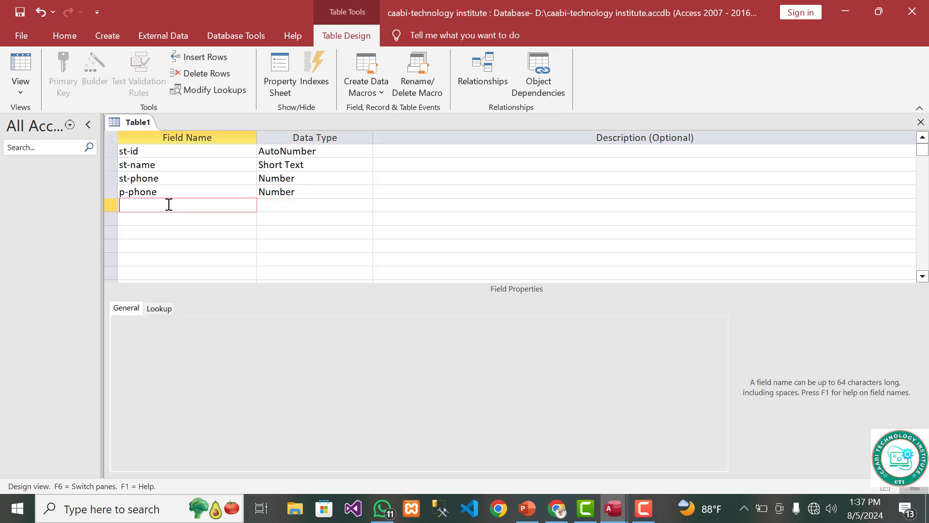
pyautogui.write('address')
pyautogui.press('Tab')
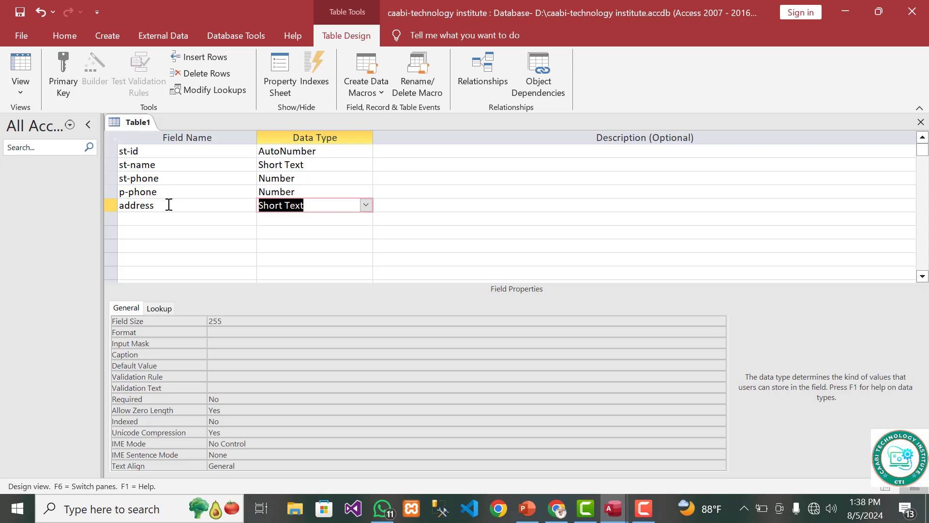
pyautogui.click(366, 205)
pyautogui.click(331, 396)
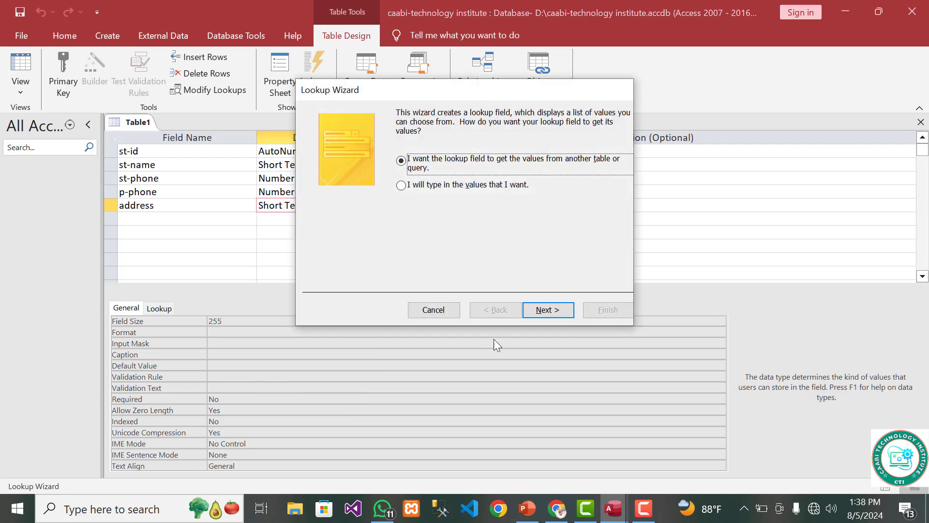
pyautogui.click(402, 186)
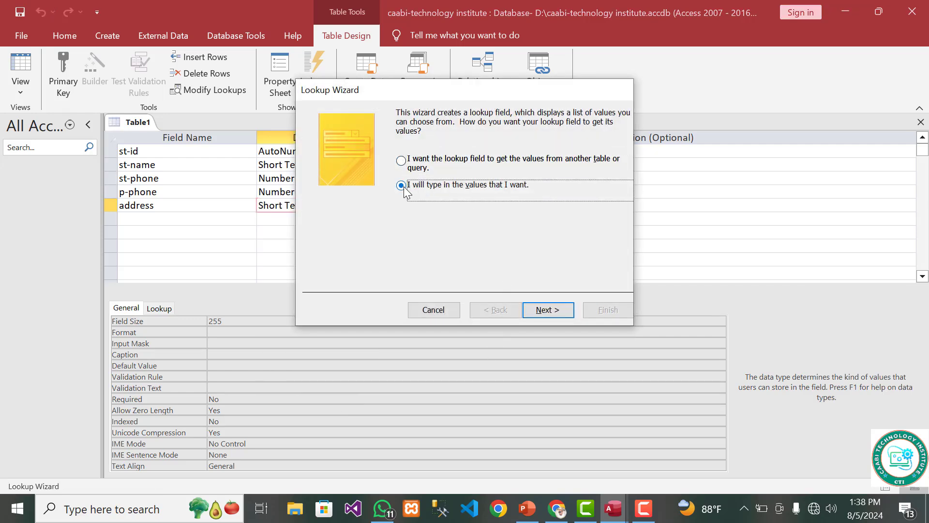
pyautogui.click(552, 316)
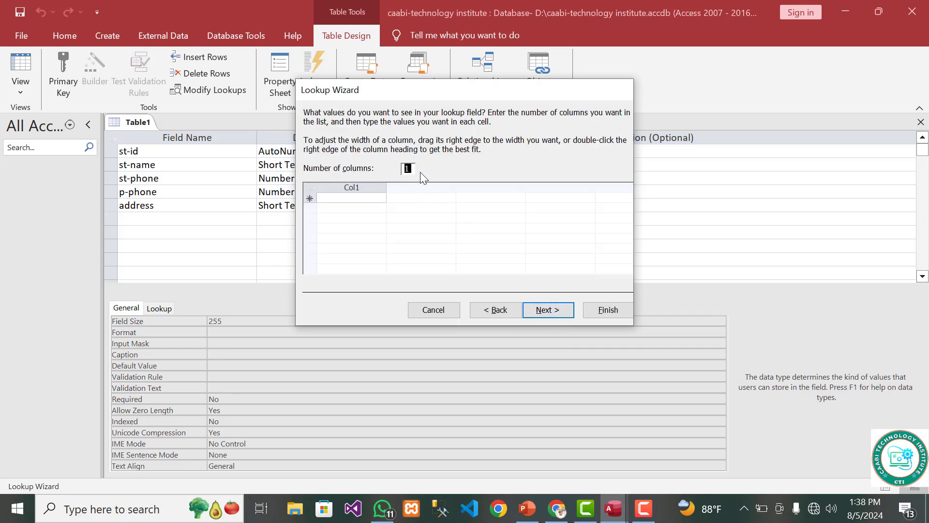
pyautogui.press('BackSpace')
pyautogui.click(352, 197)
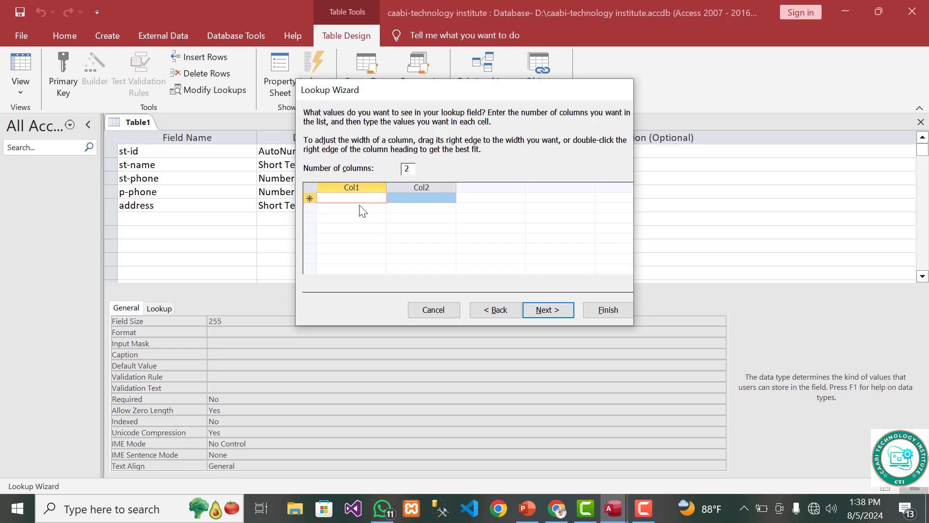
pyautogui.write('sh')
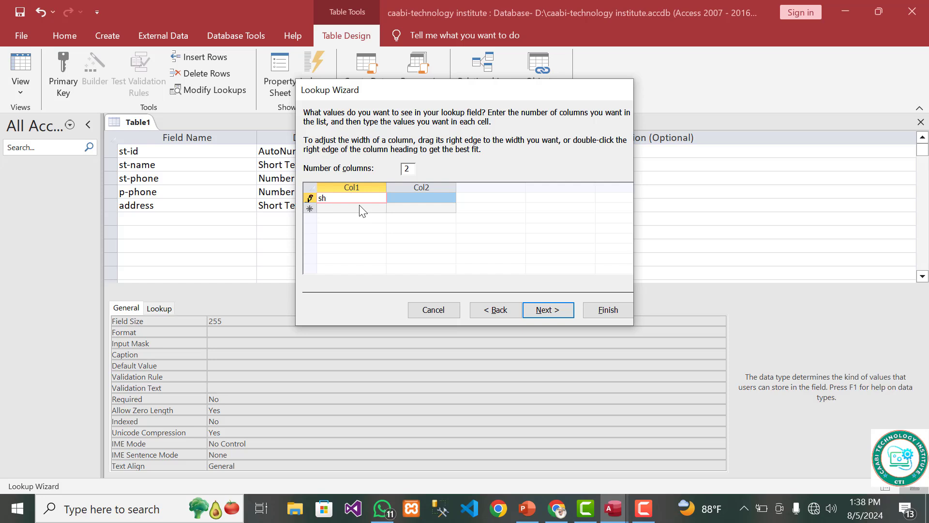
pyautogui.press('Tab')
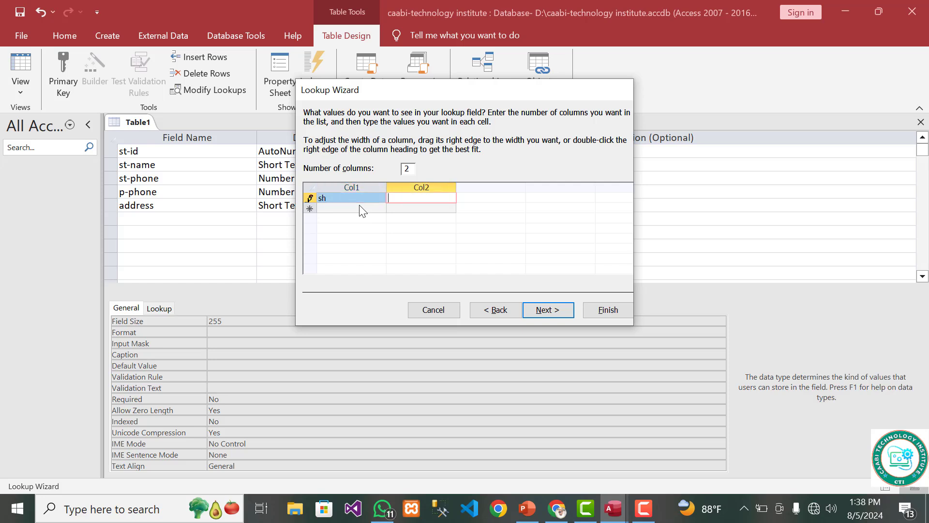
pyautogui.click(411, 167)
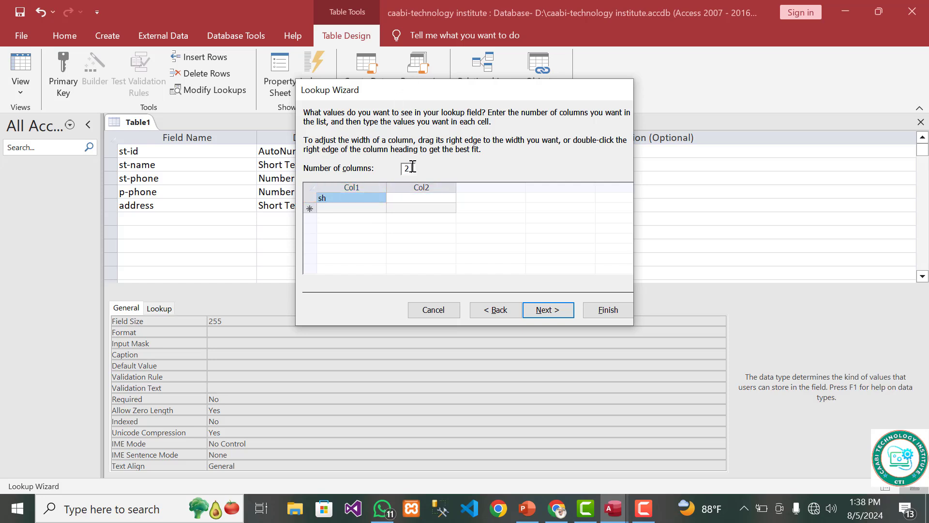
pyautogui.press('BackSpace')
pyautogui.write('1')
# Enter october, hodan, plaze and caqiibo as the first values in the address lookup's single column.
pyautogui.click(347, 200)
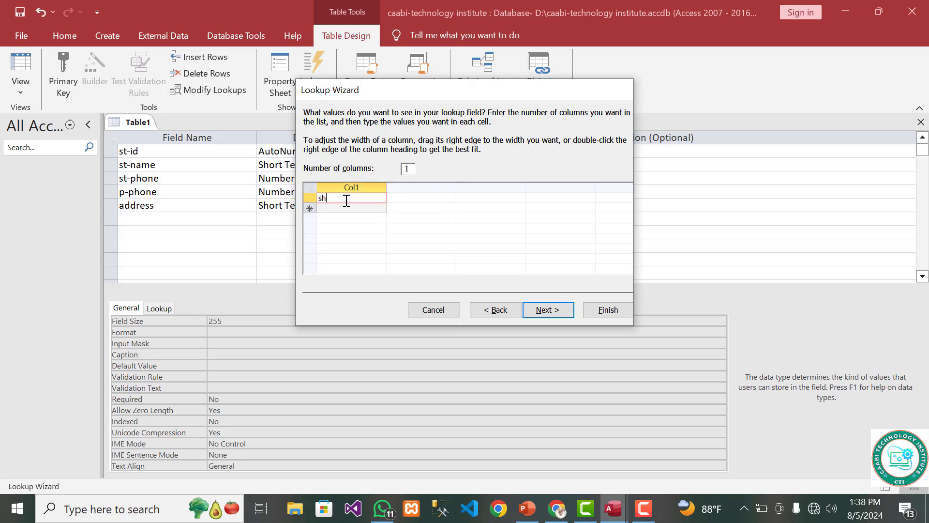
pyautogui.press('BackSpace')
pyautogui.press('BackSpace')
pyautogui.write('october')
pyautogui.press('Return')
pyautogui.write('hodan')
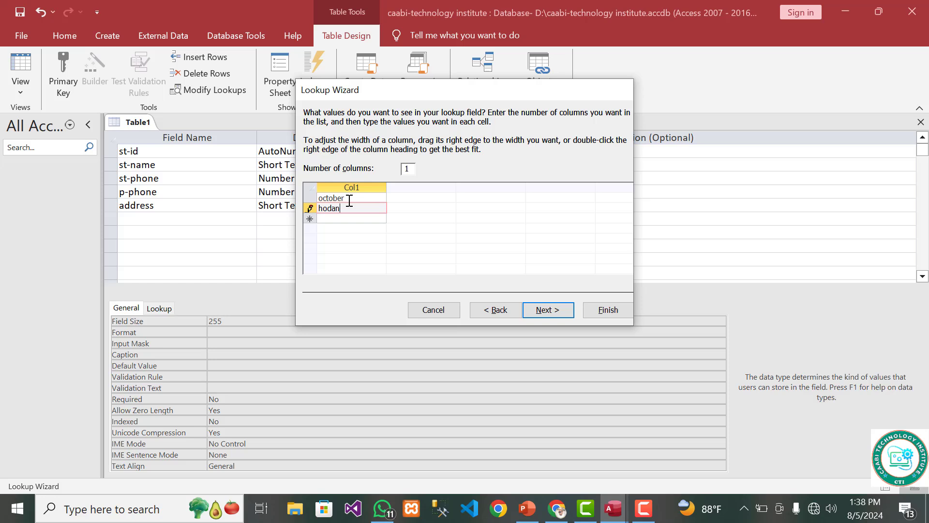
pyautogui.press('Return')
pyautogui.write('plaze')
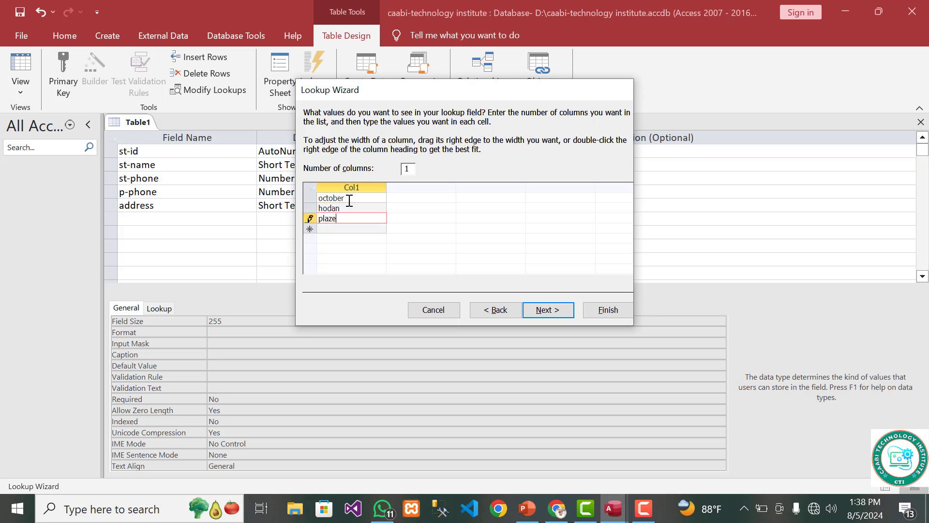
pyautogui.press('Return')
pyautogui.write('caqiibo')
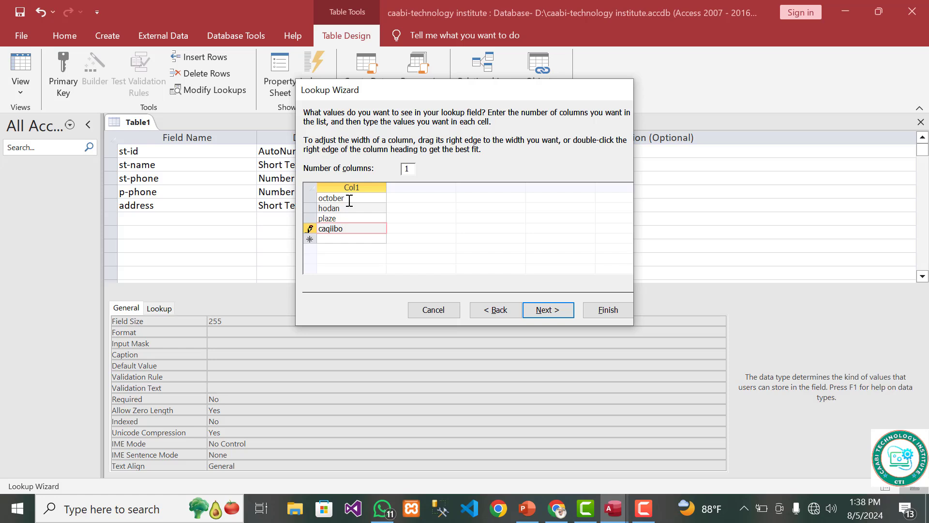
# Add caqayada, kiiniyada and jarmalka to the end of the address lookup list.
pyautogui.press('Return')
pyautogui.write('ca')
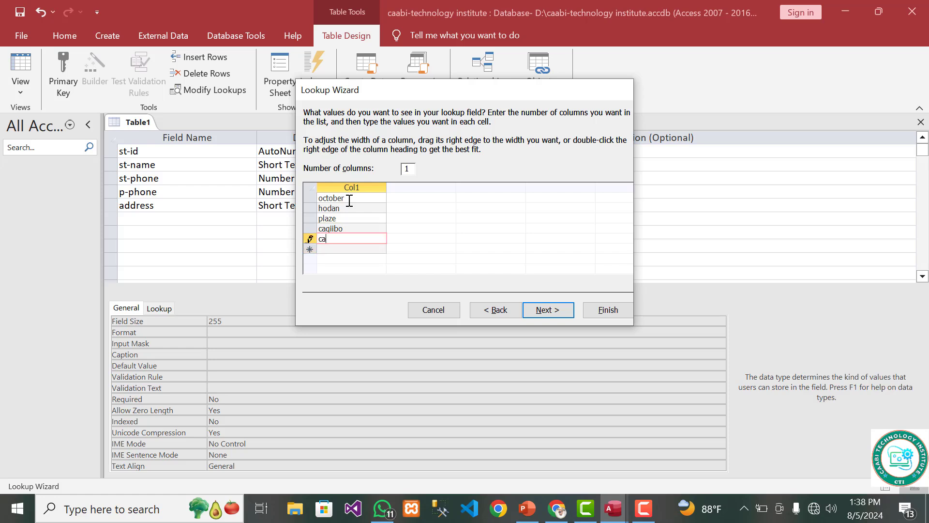
pyautogui.write('qayada')
pyautogui.press('Return')
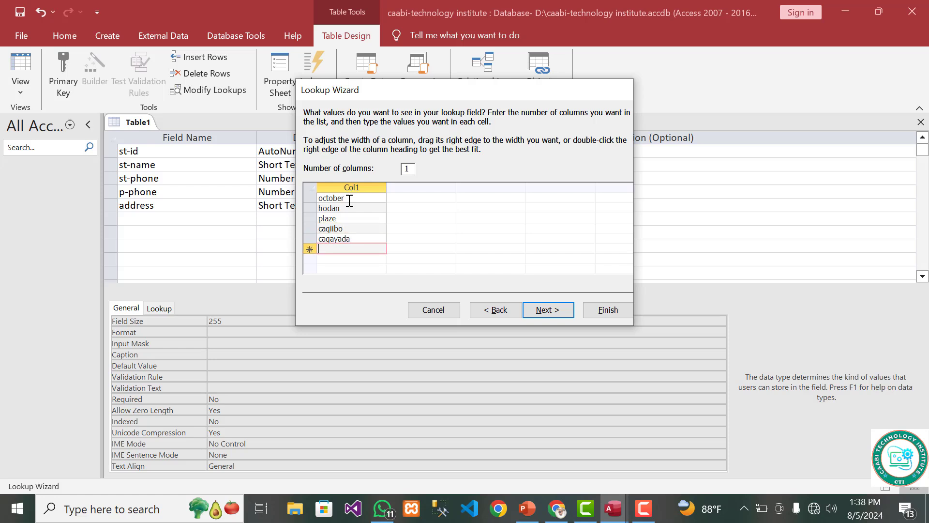
pyautogui.write('kiiniyada')
pyautogui.press('BackSpace')
pyautogui.press('BackSpace')
pyautogui.write('da')
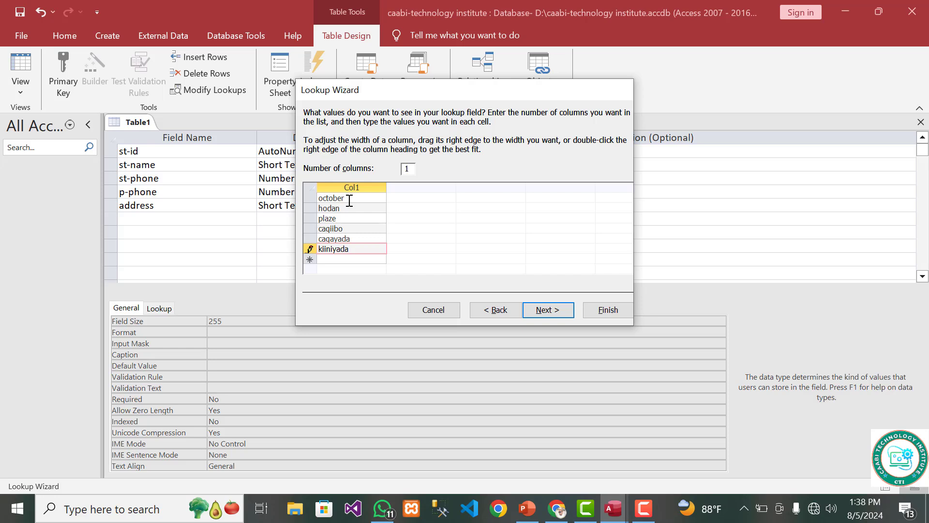
pyautogui.press('Return')
pyautogui.write('jarmal')
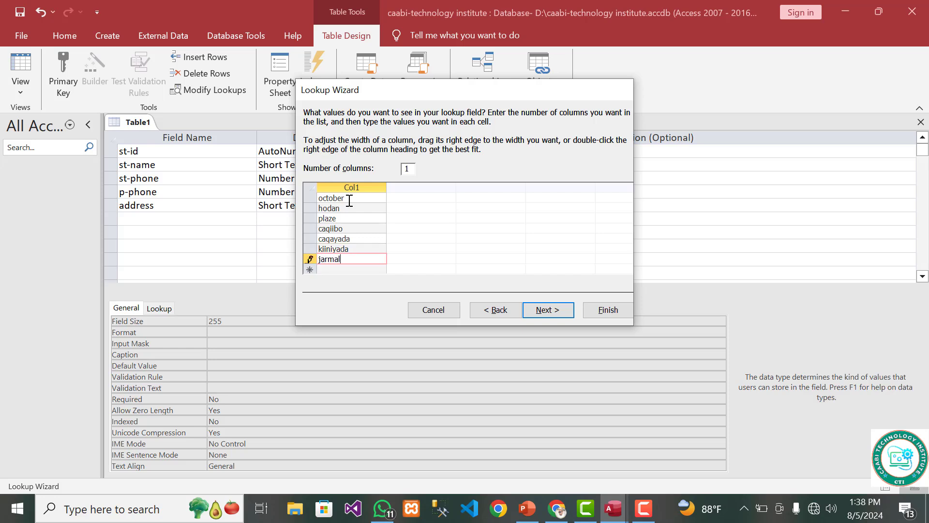
pyautogui.write('ka')
# Limit the address field's entries to the list, keep its label, and finish the Lookup Wizard.
pyautogui.click(556, 314)
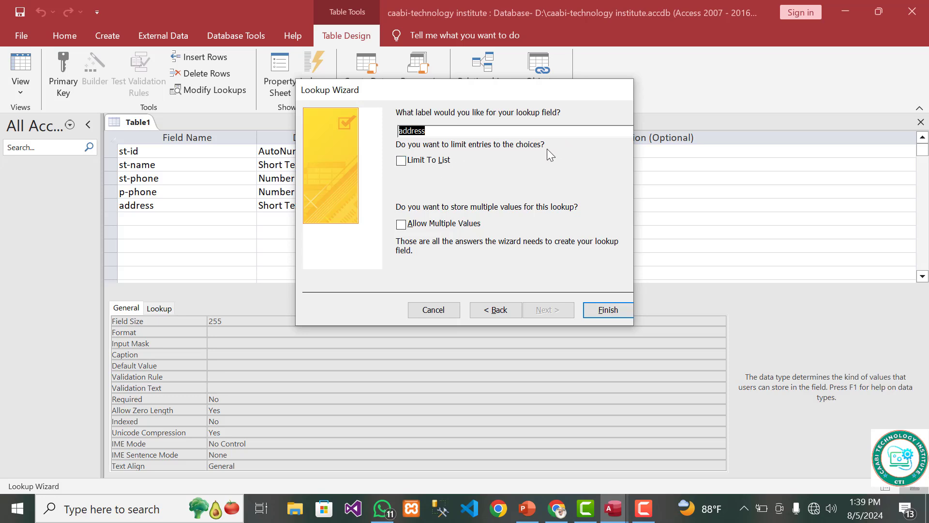
pyautogui.click(401, 161)
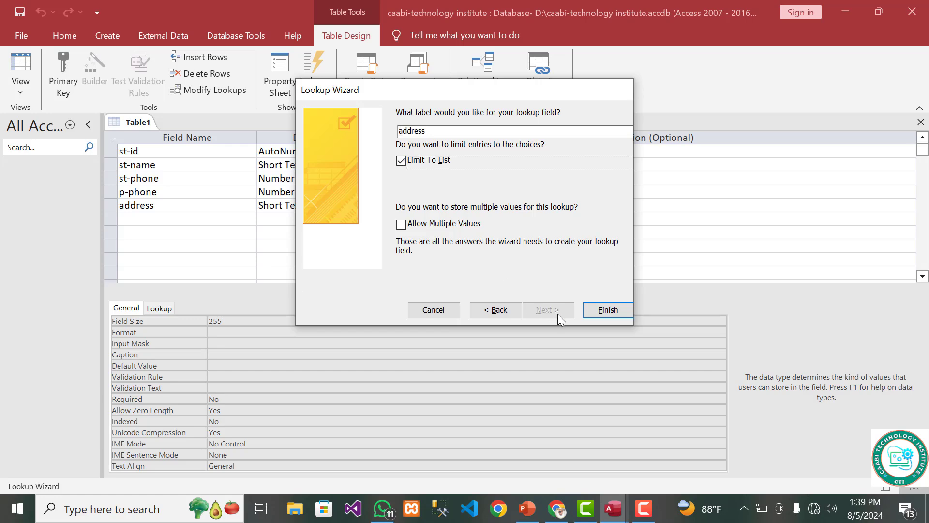
pyautogui.click(604, 310)
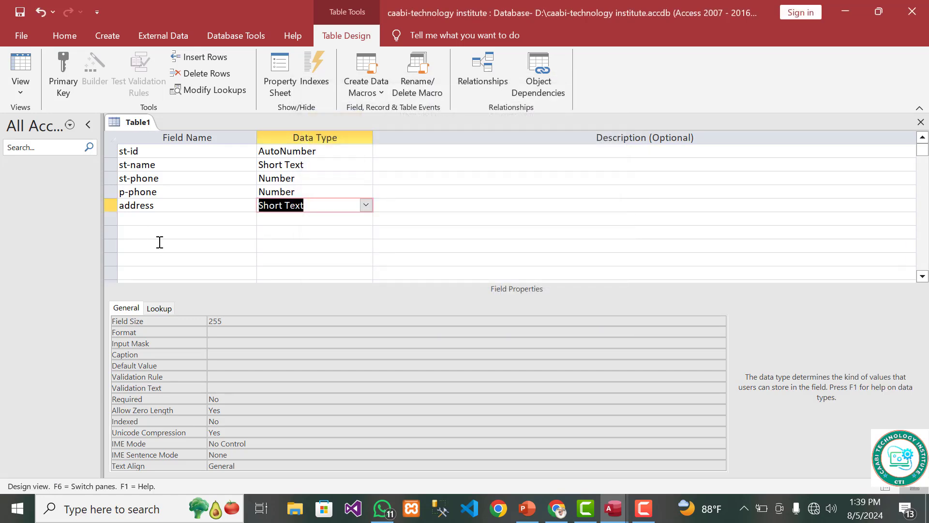
# Add a sixth field named gander below address with the Short Text data type.
pyautogui.click(172, 220)
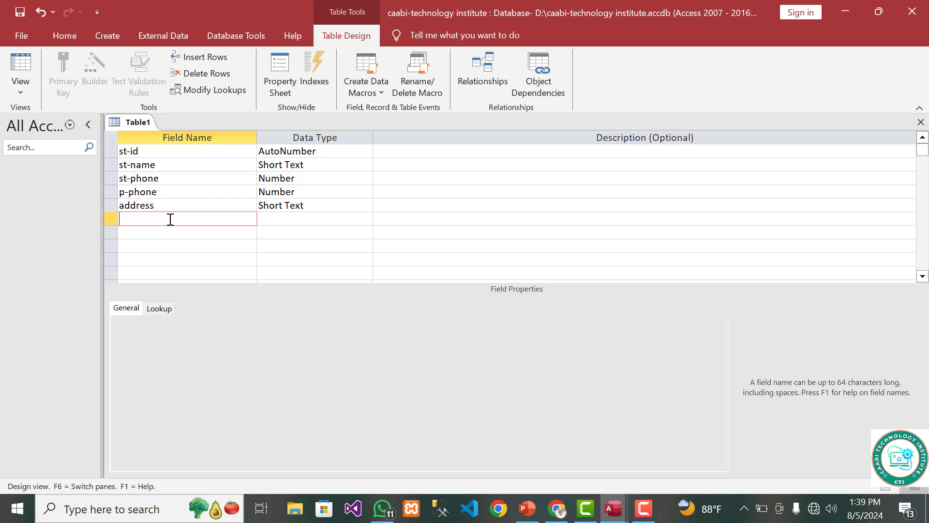
pyautogui.write('fender')
pyautogui.press('BackSpace')
pyautogui.press('BackSpace')
pyautogui.press('BackSpace')
pyautogui.press('BackSpace')
pyautogui.press('BackSpace')
pyautogui.press('BackSpace')
pyautogui.write('gander')
pyautogui.press('Tab')
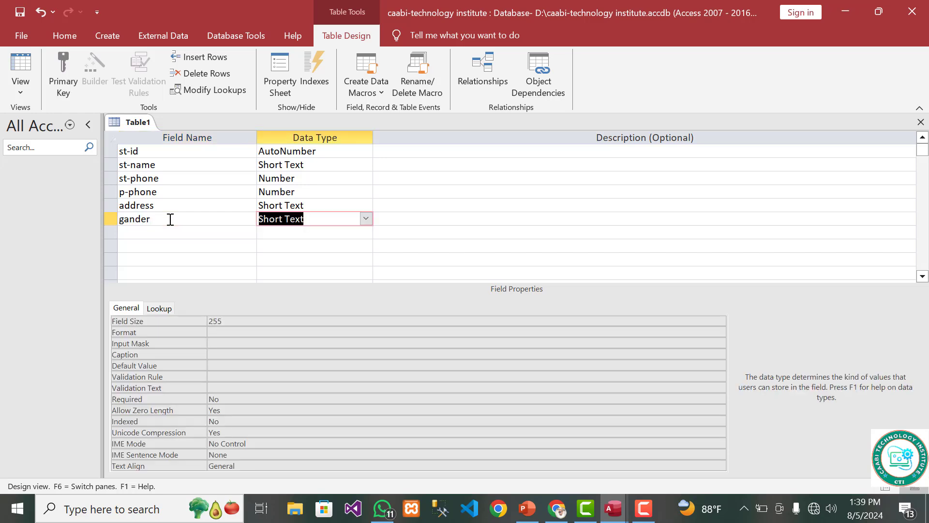
# Use the Lookup Wizard on gander with typed-in values, listing male and female in one column.
pyautogui.click(366, 220)
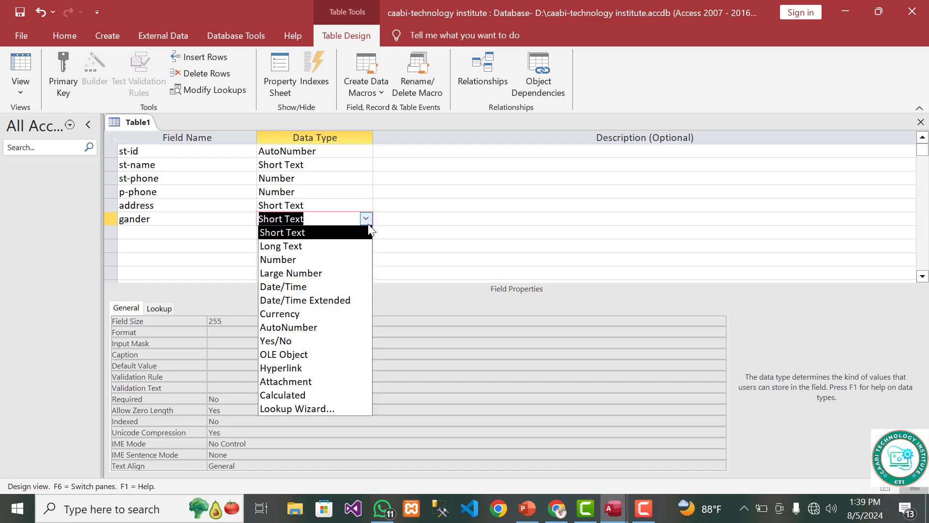
pyautogui.click(331, 409)
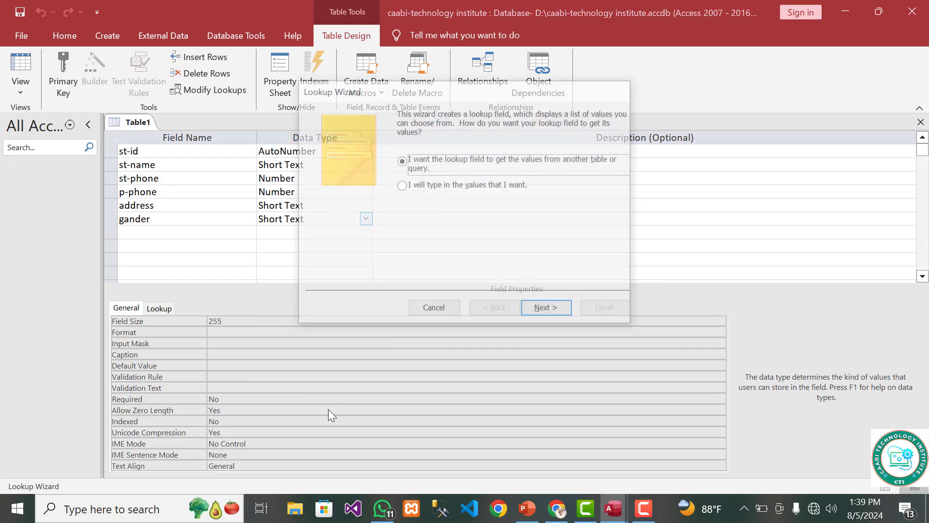
pyautogui.click(401, 185)
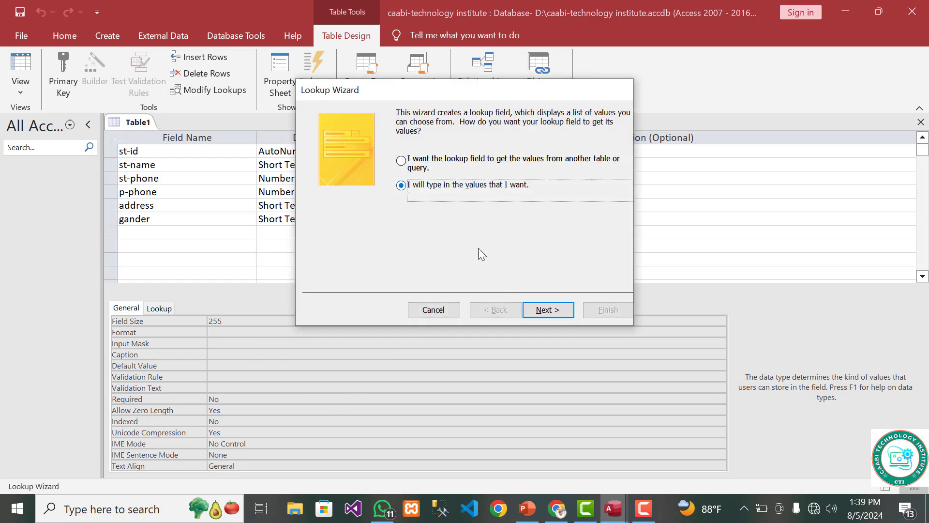
pyautogui.click(557, 313)
pyautogui.click(345, 193)
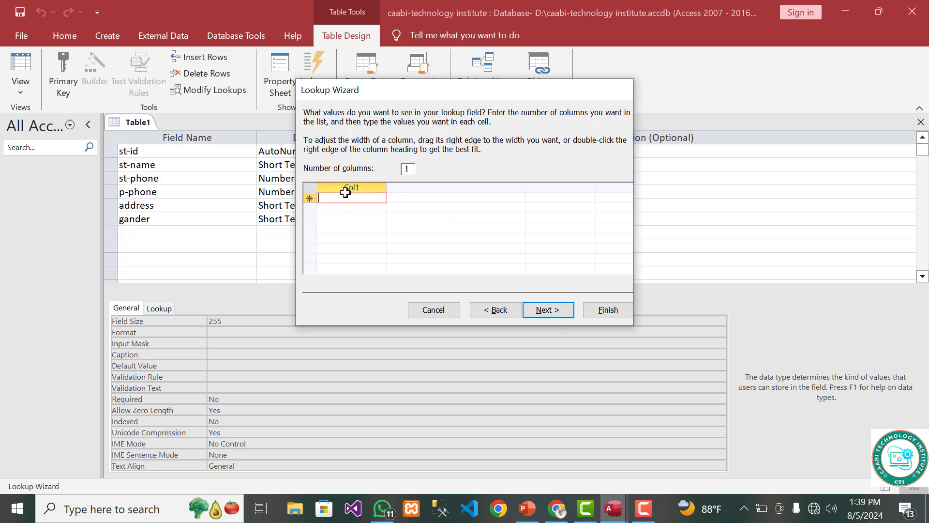
pyautogui.write('male')
pyautogui.press('Return')
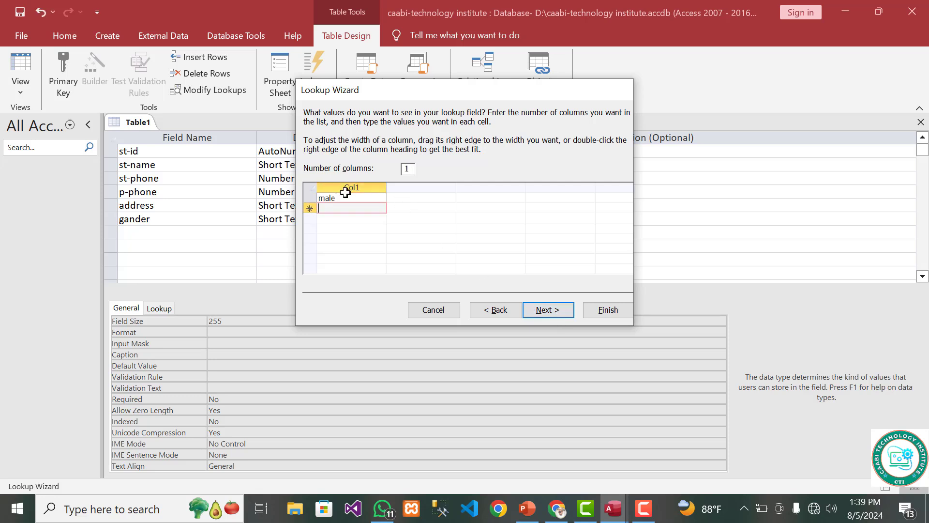
pyautogui.write('female')
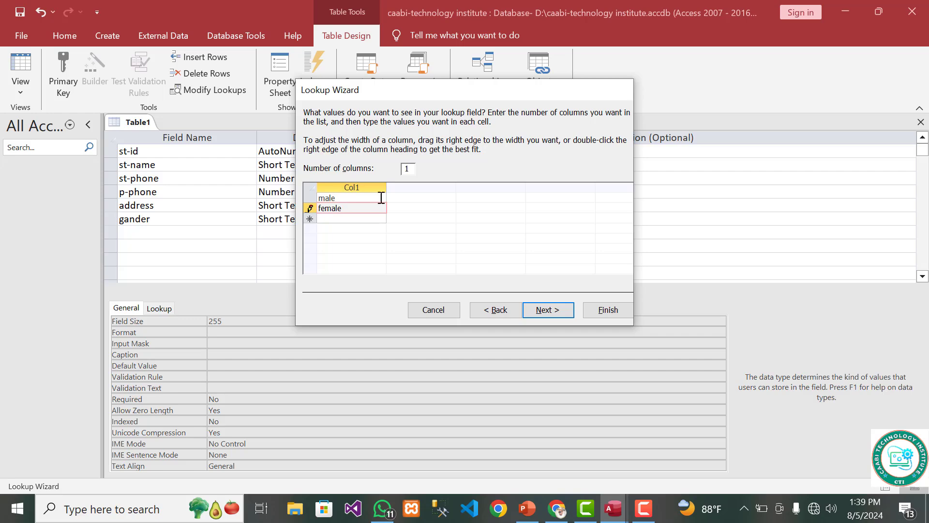
# Limit the gander field's entries to the list, keep its label, and finish the Lookup Wizard.
pyautogui.click(547, 309)
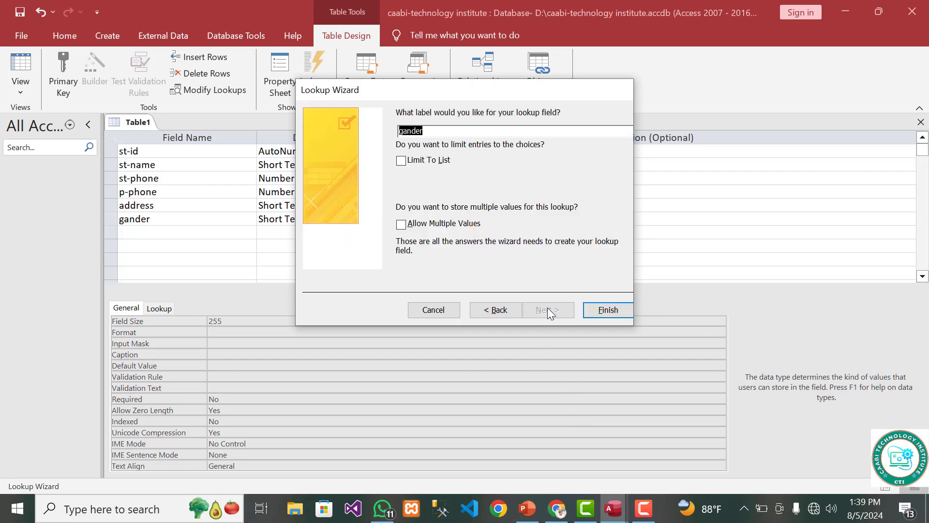
pyautogui.click(401, 161)
pyautogui.click(613, 309)
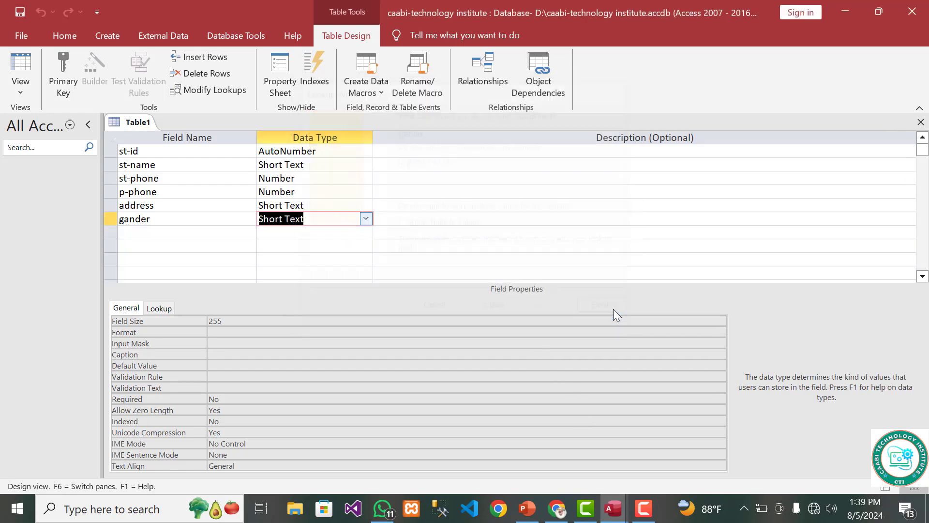
# Add a field named Date reg below gander with the Date/Time data type.
pyautogui.click(172, 232)
pyautogui.write('Da')
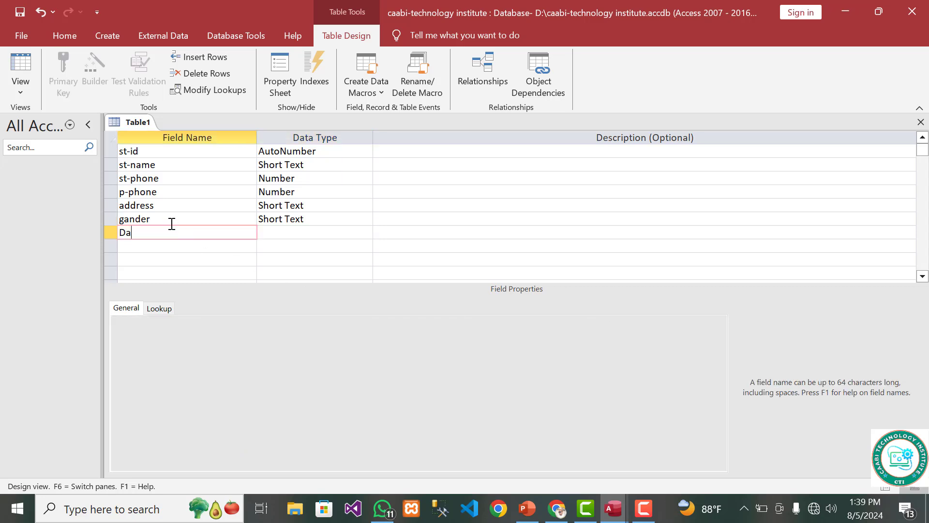
pyautogui.write('te reg')
pyautogui.press('Tab')
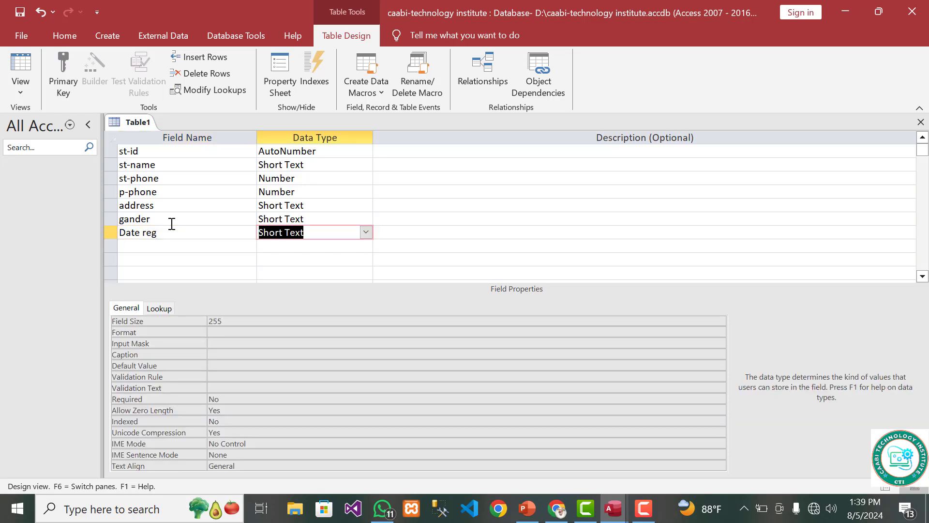
pyautogui.write('date/Time')
pyautogui.press('Tab')
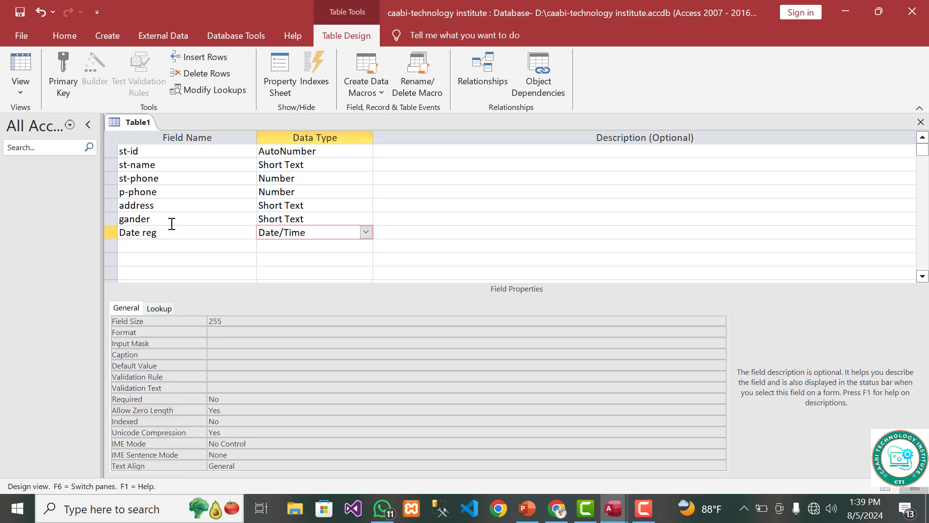
pyautogui.press('Tab')
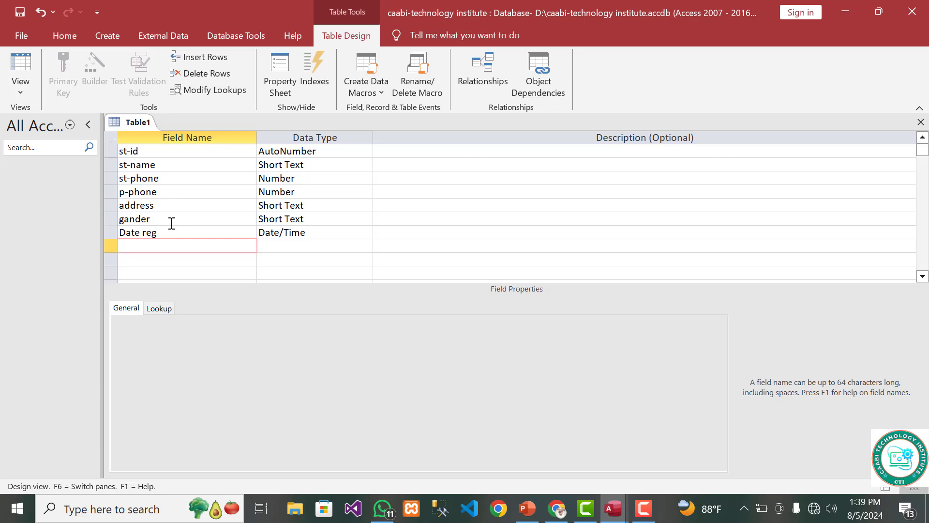
# Add a field named photo below Date reg with the Attachment data type.
pyautogui.write('photio')
pyautogui.press('BackSpace')
pyautogui.press('BackSpace')
pyautogui.write('o')
pyautogui.press('Tab')
pyautogui.write('att')
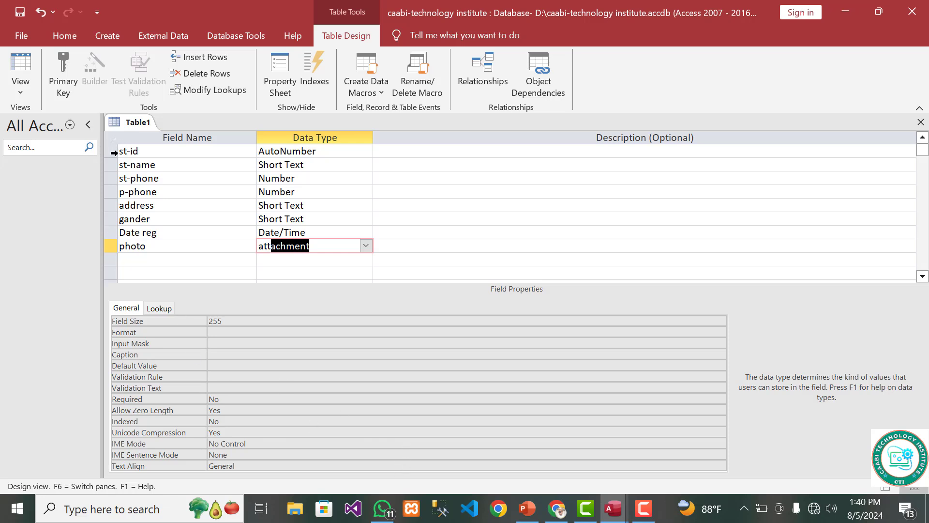
# Set the st-id field as the table's primary key.
pyautogui.click(114, 152)
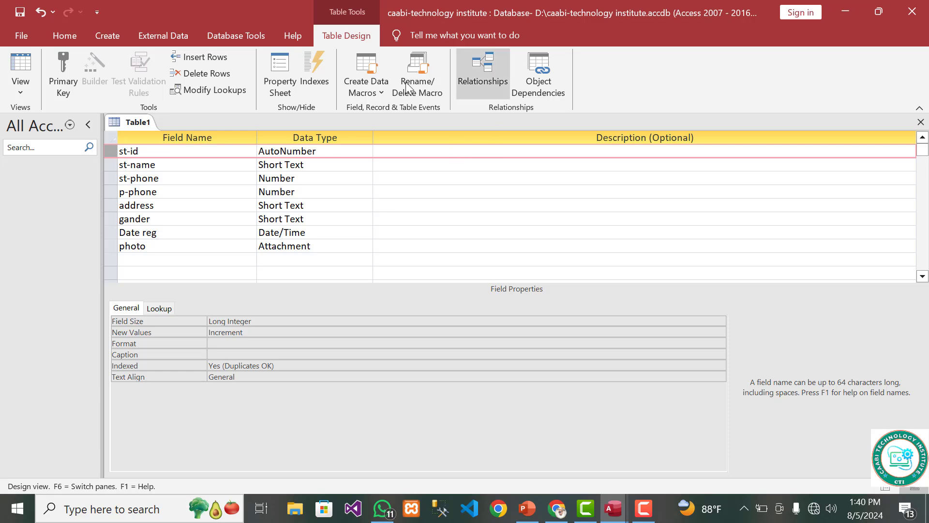
pyautogui.click(64, 35)
pyautogui.click(338, 31)
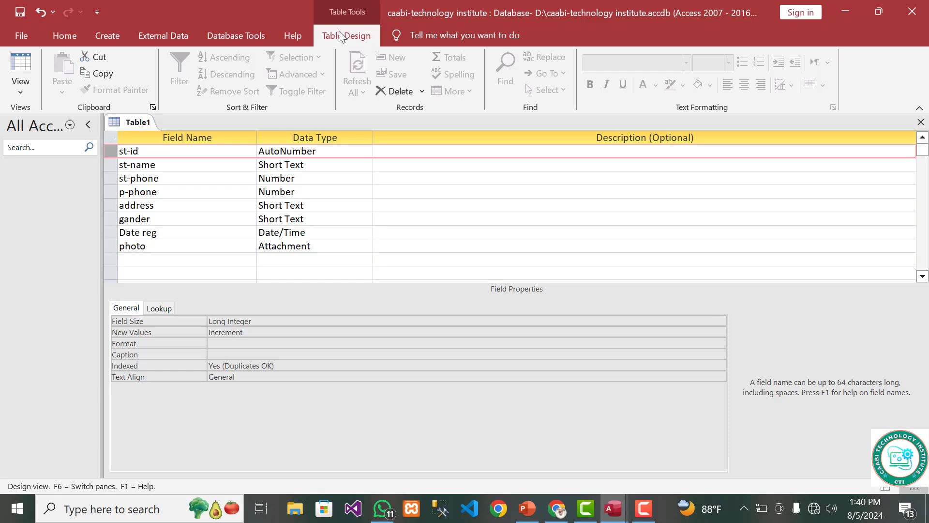
pyautogui.click(57, 75)
pyautogui.click(56, 75)
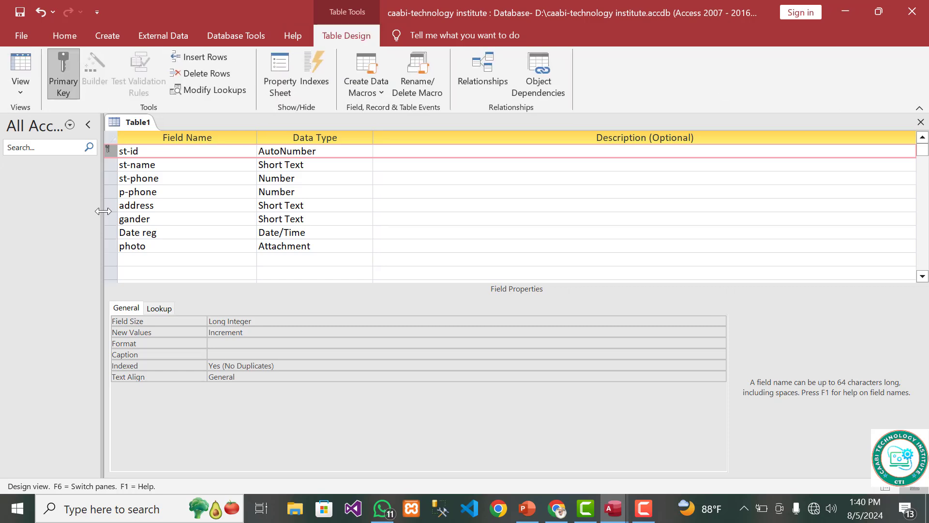
pyautogui.rightClick(112, 156)
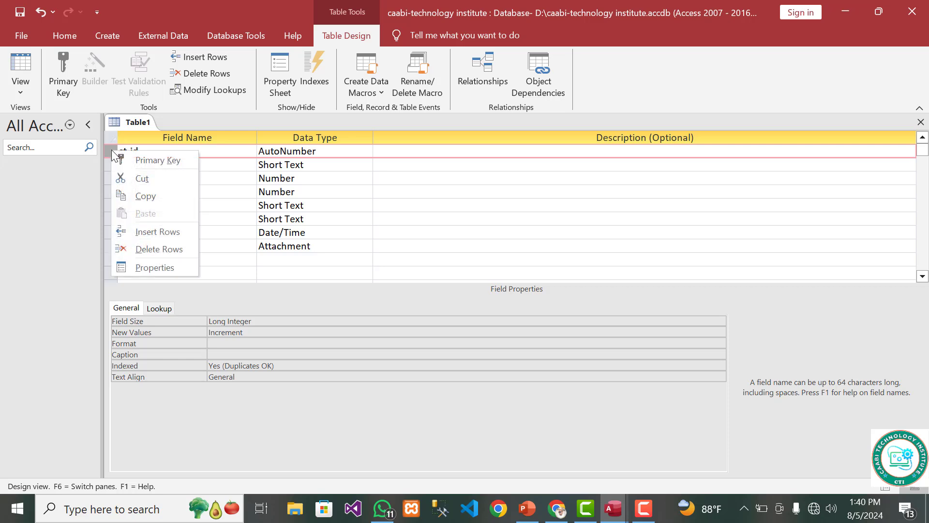
pyautogui.click(140, 161)
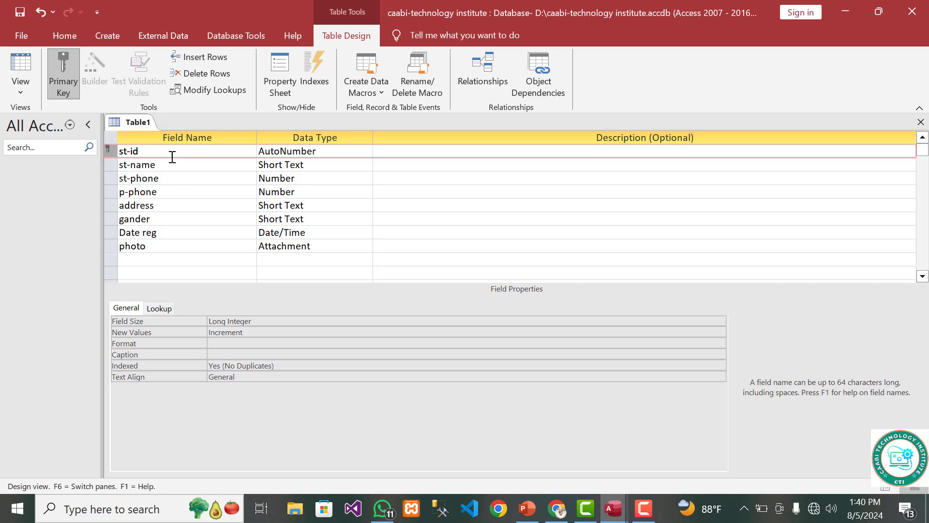
# Close the table design and save the table under the name registartion-info.
pyautogui.rightClick(139, 122)
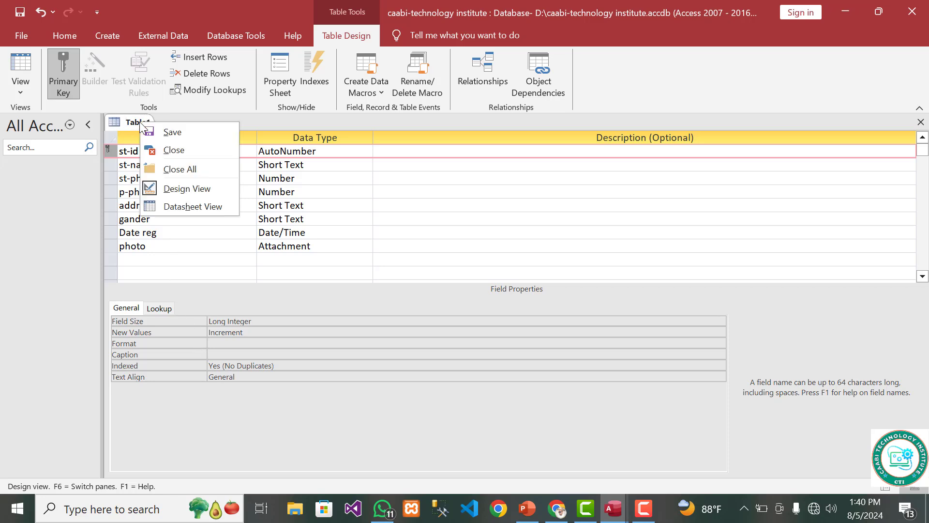
pyautogui.click(169, 150)
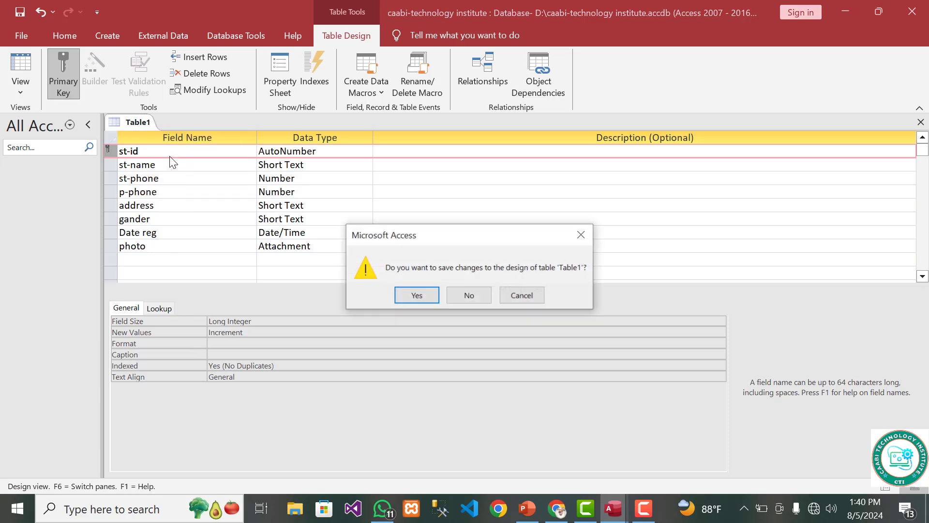
pyautogui.click(417, 296)
pyautogui.press('BackSpace')
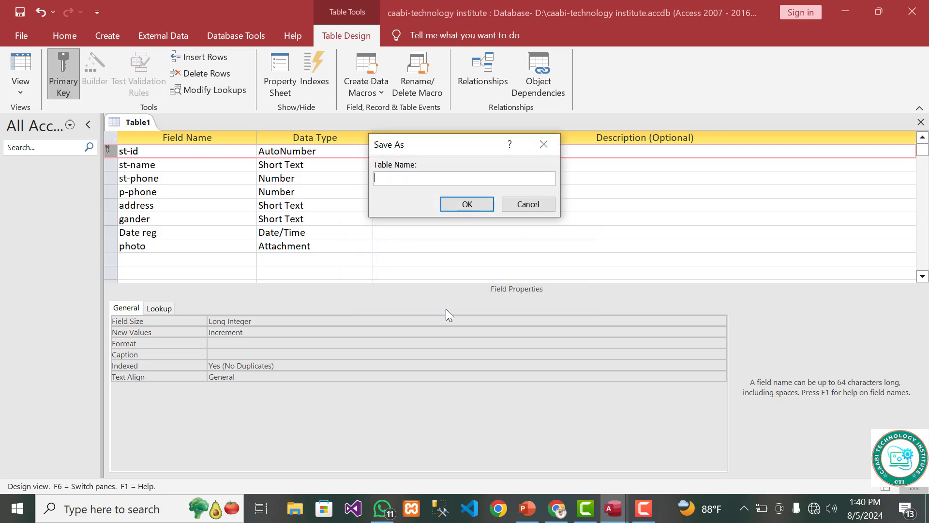
pyautogui.write('registartion-info')
pyautogui.press('Return')
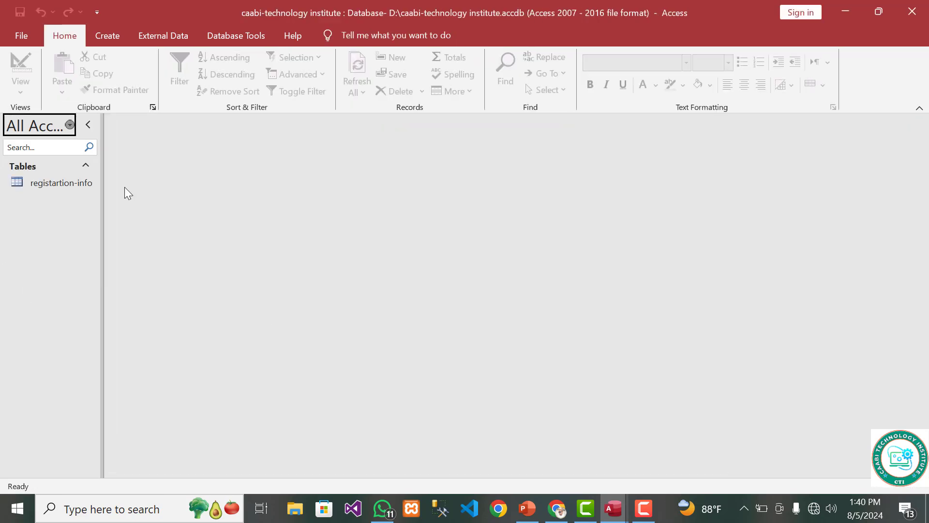
# Open the registartion-info table in Datasheet View and check the new record's st-name, st-phone and p-phone cells.
pyautogui.click(63, 184)
pyautogui.doubleClick(63, 184)
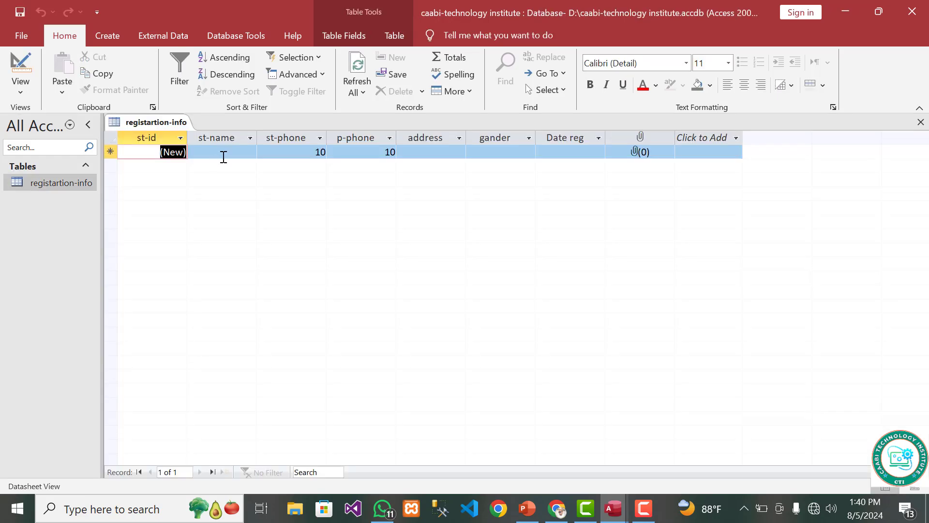
pyautogui.click(215, 155)
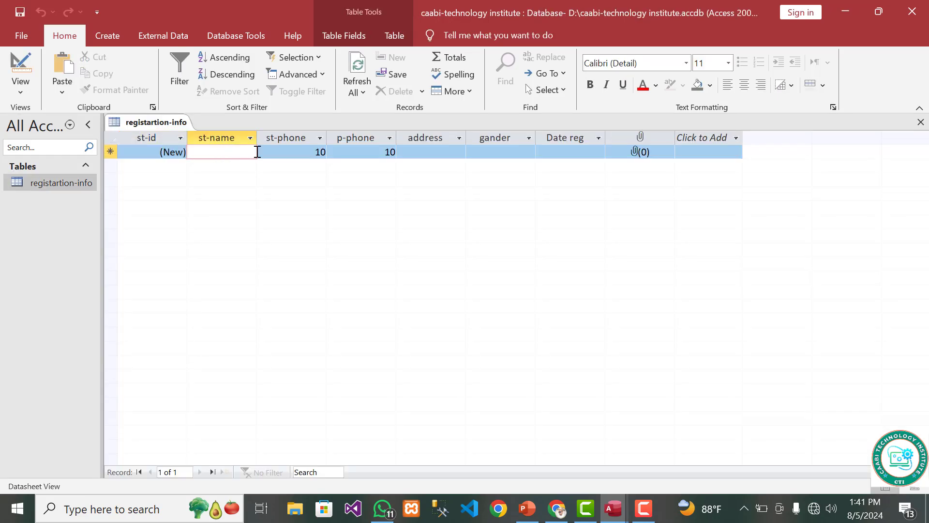
pyautogui.click(280, 156)
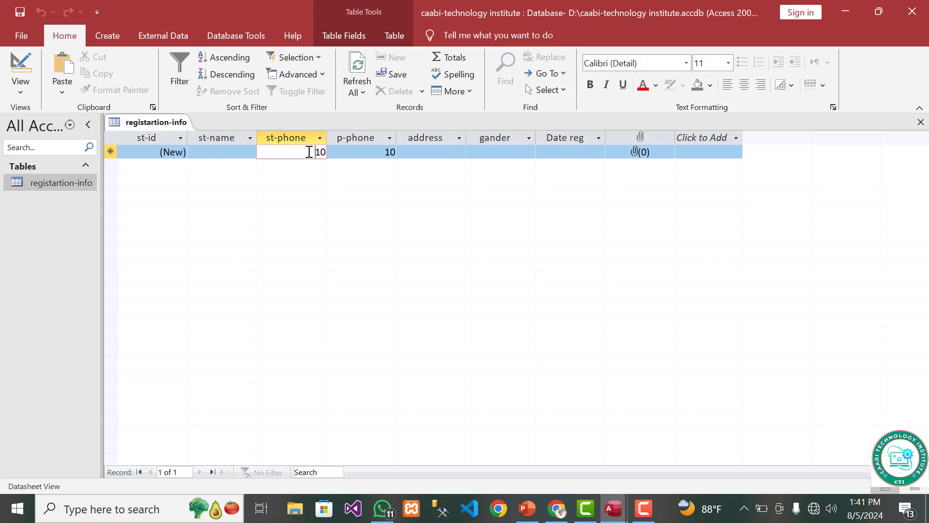
pyautogui.click(371, 154)
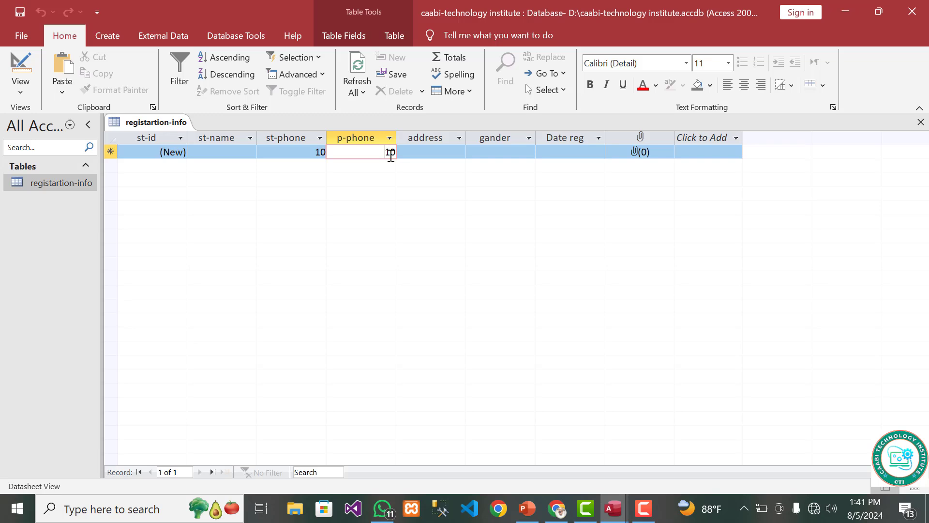
# Start the first record from its address cell and view the address lookup list, leaving the cell empty.
pyautogui.click(459, 138)
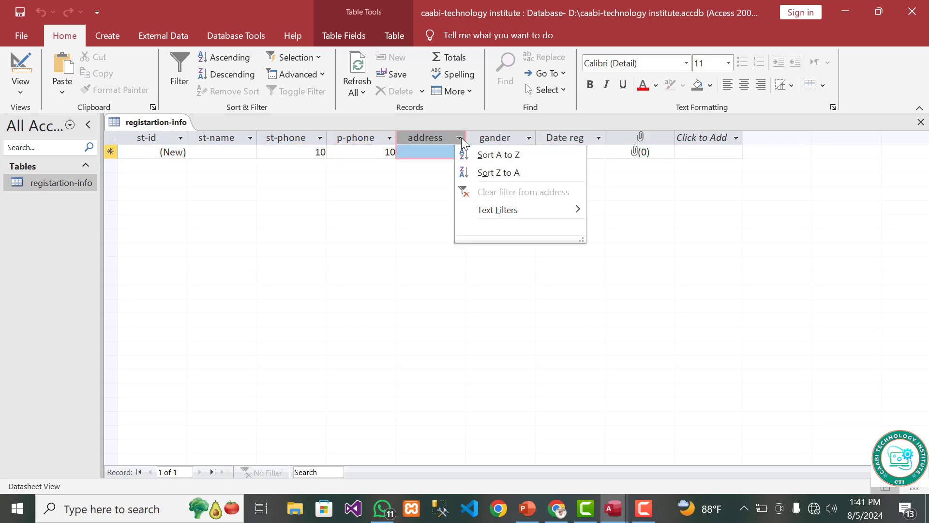
pyautogui.click(425, 150)
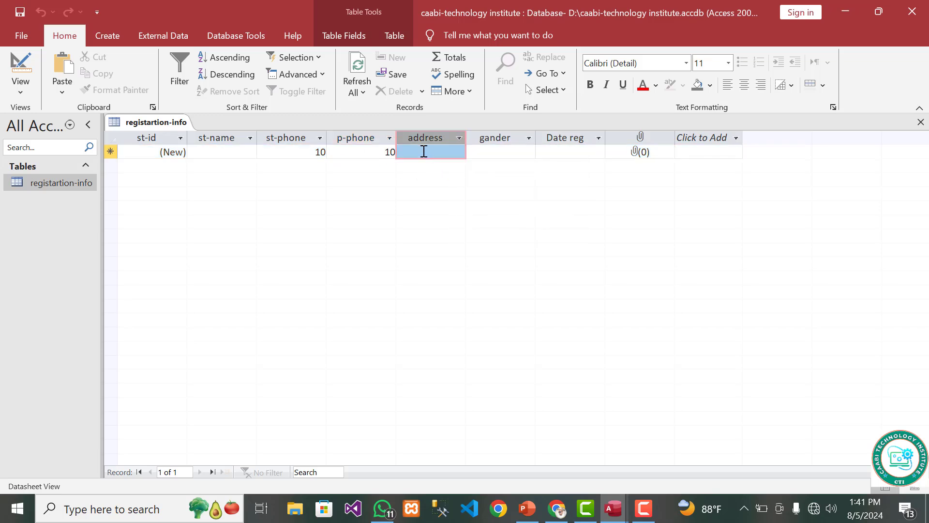
pyautogui.write('x')
pyautogui.press('BackSpace')
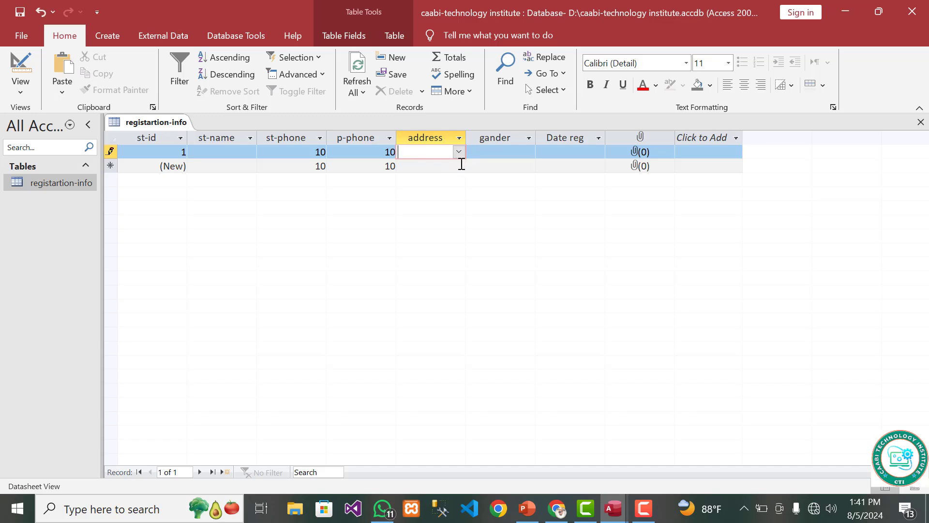
pyautogui.click(458, 151)
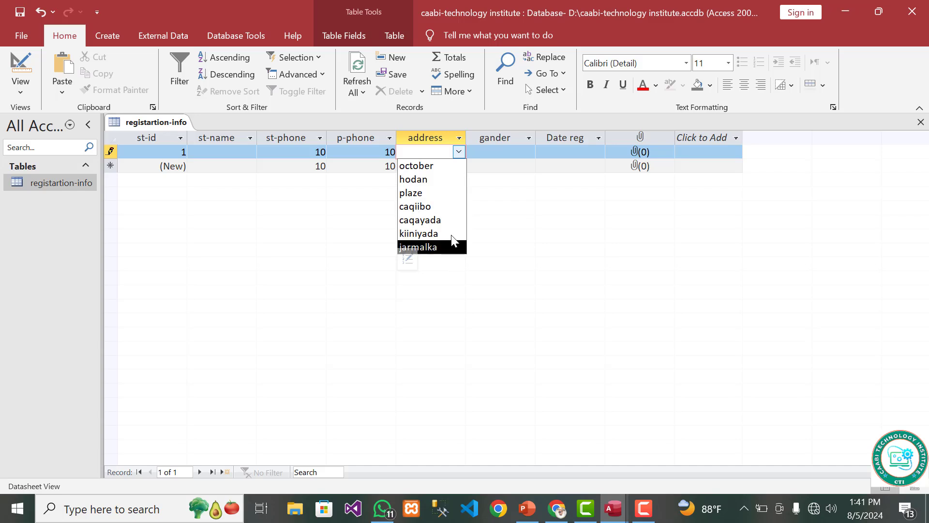
pyautogui.click(514, 238)
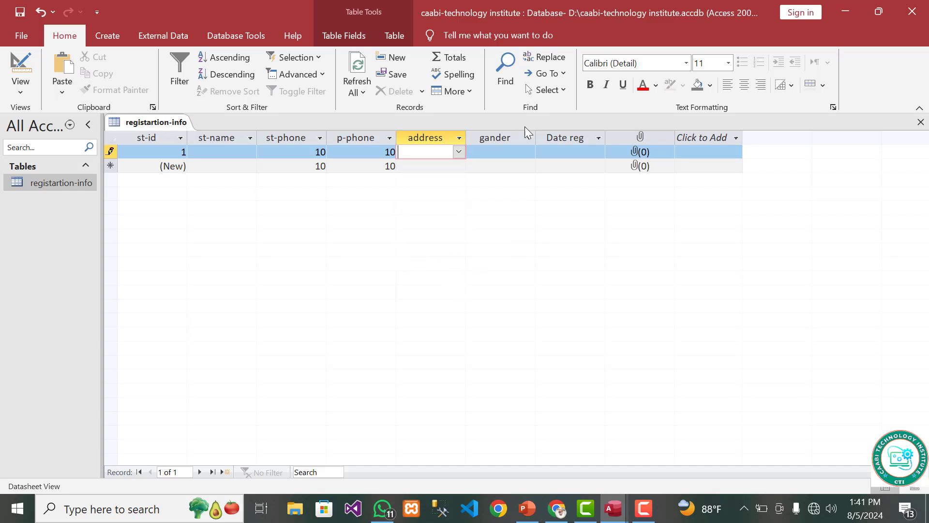
# Examine the first record's gander lookup list, Date reg cell and attachment cell.
pyautogui.click(530, 153)
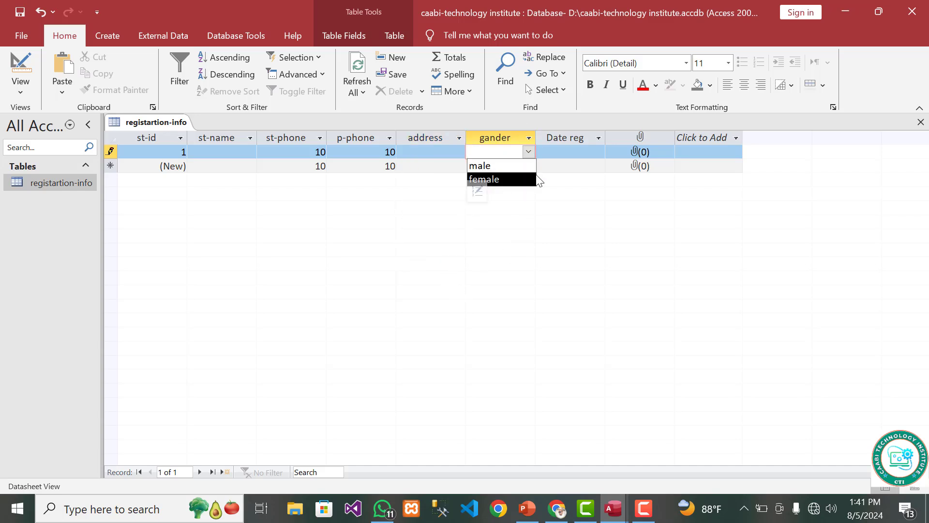
pyautogui.click(580, 151)
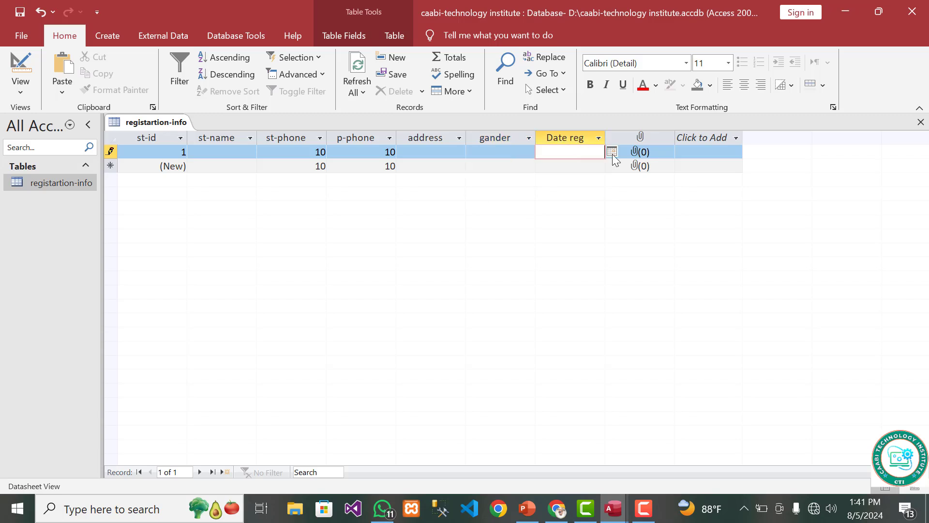
pyautogui.click(638, 154)
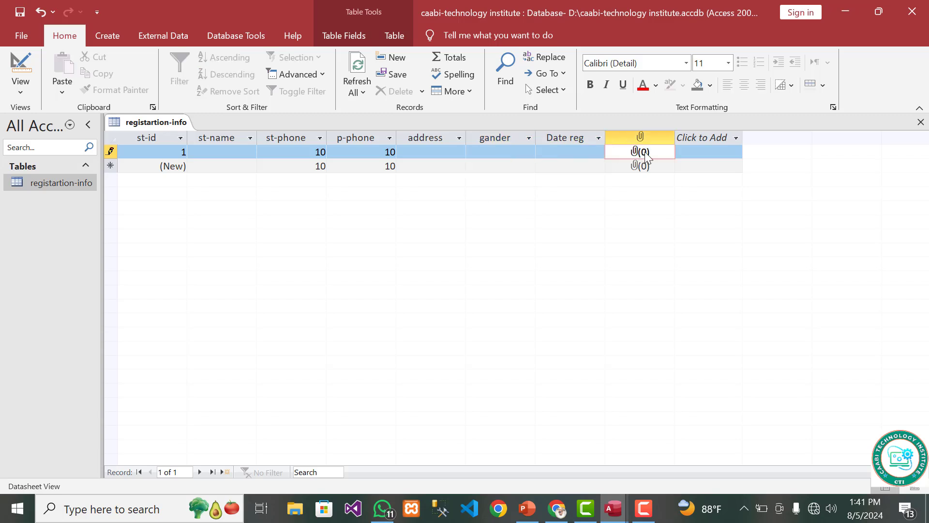